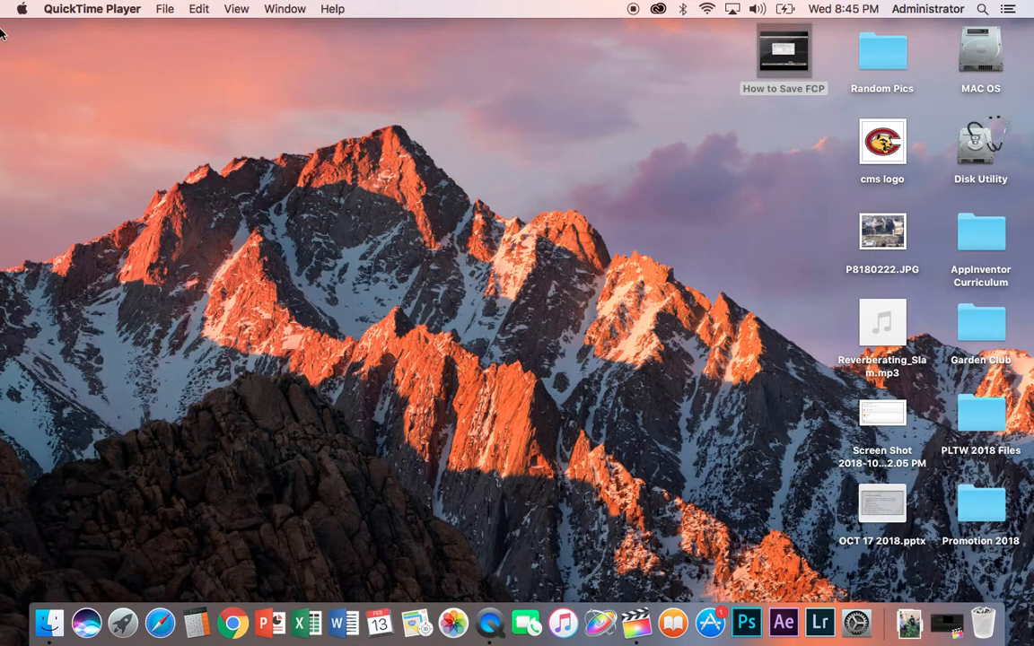
Step: Toggle the Hard disks desktop option off and back on in Finder preferences
key("super+Tab")
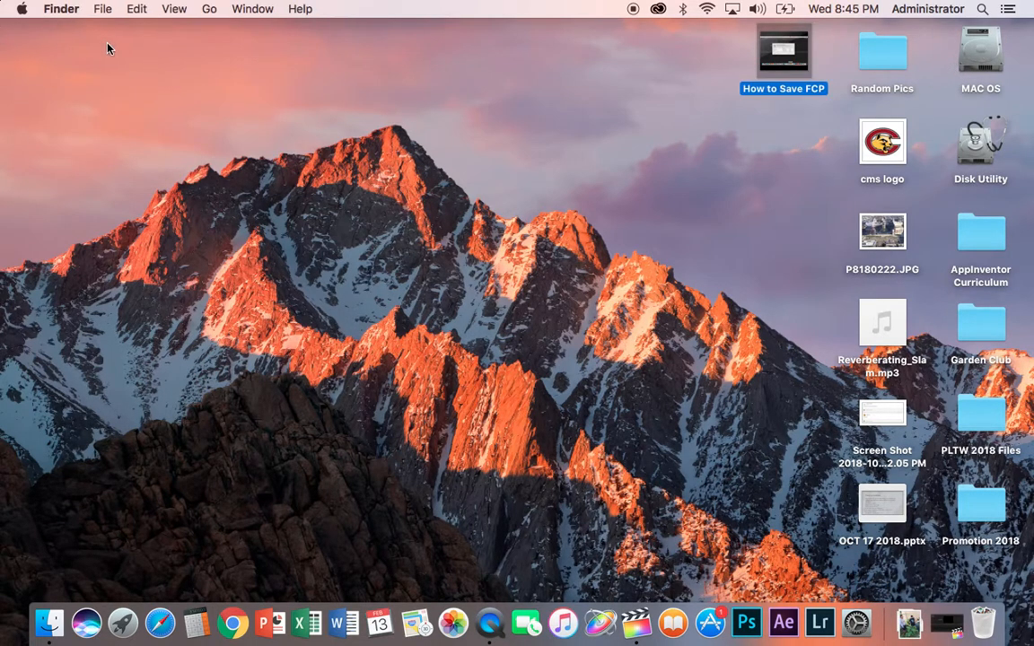
left_click(57, 9)
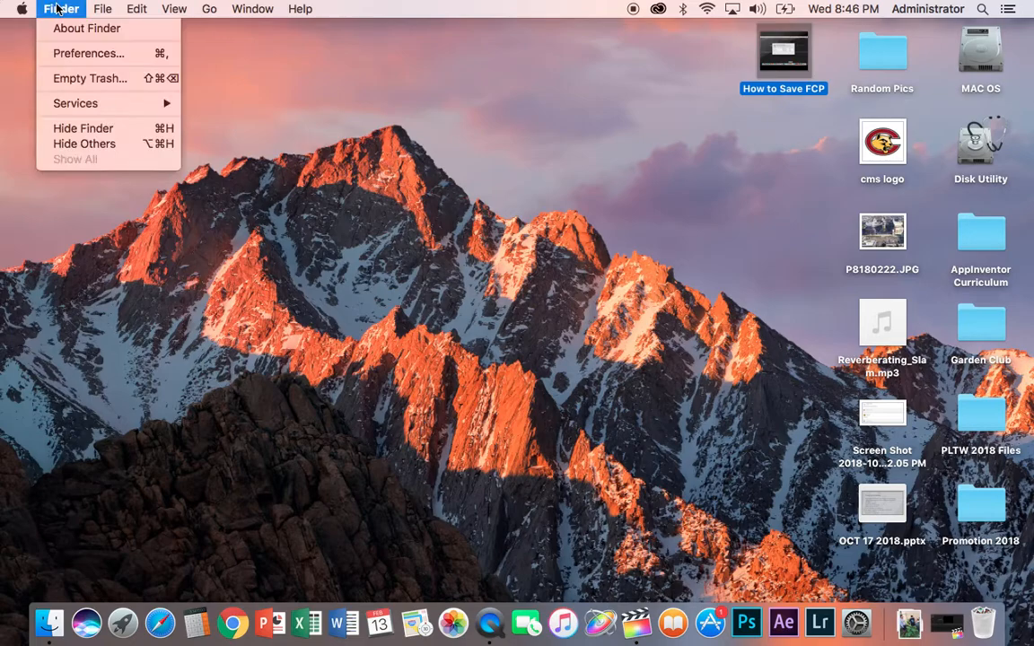
left_click(89, 55)
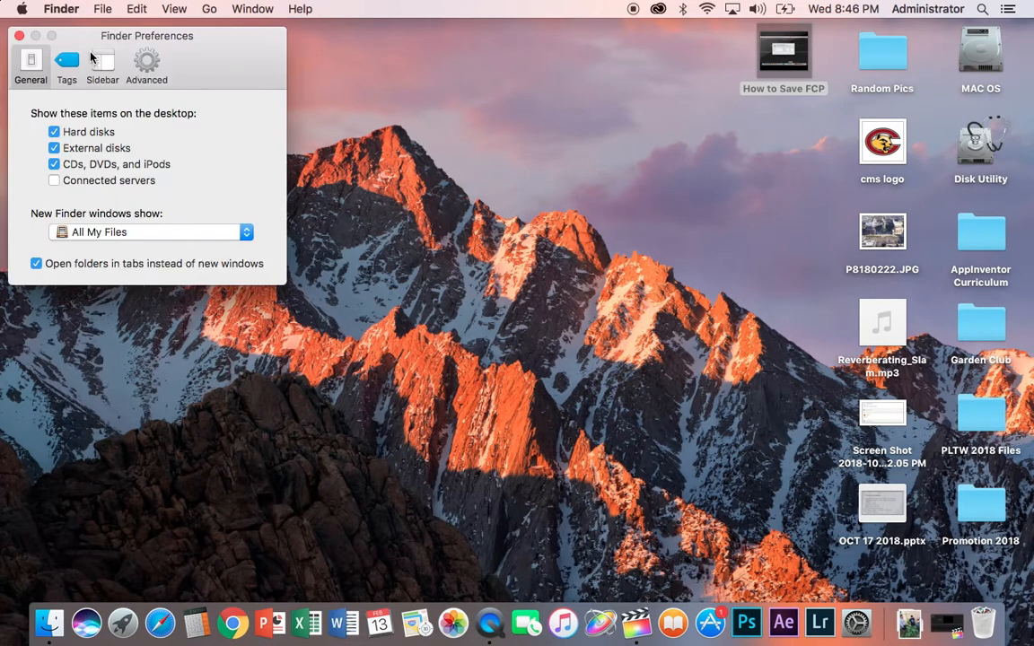
left_click(56, 132)
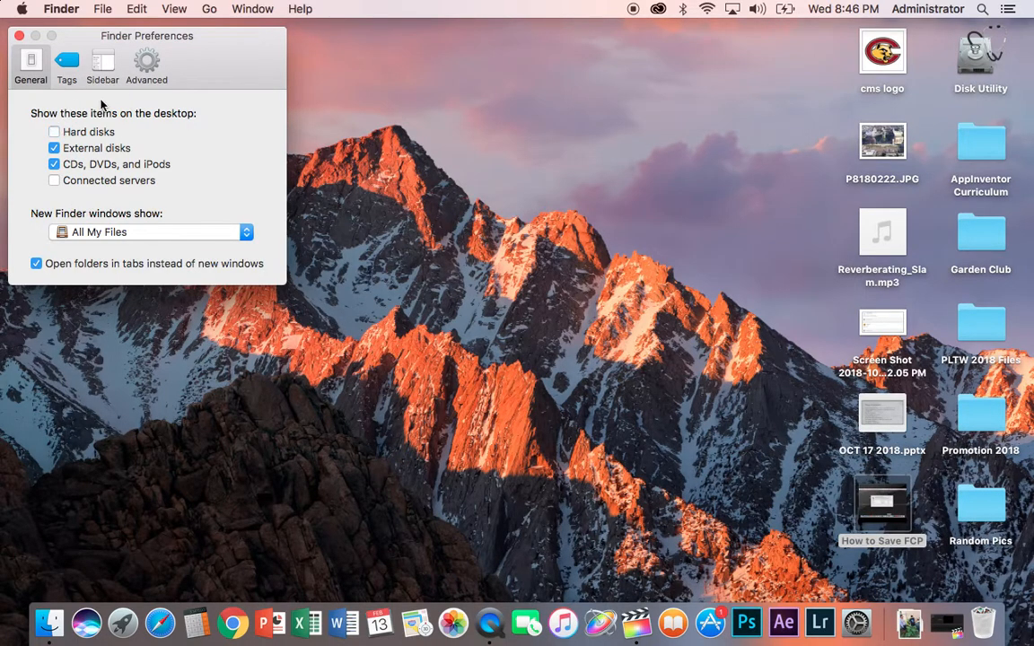
left_click(55, 133)
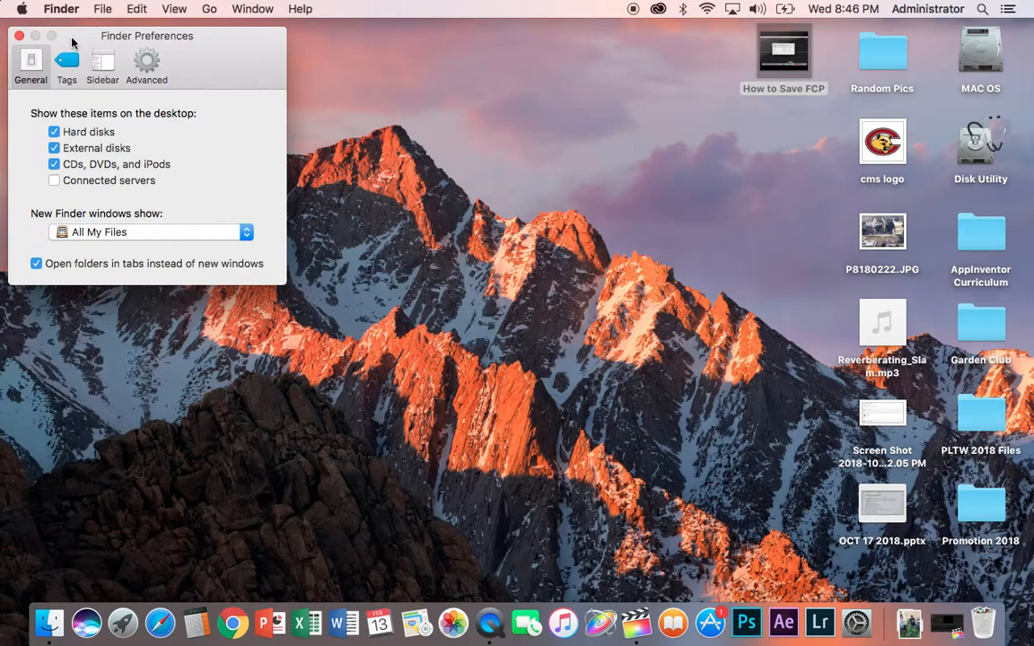
Step: Review the sidebar item options in Finder preferences and close the preferences window
left_click(102, 66)
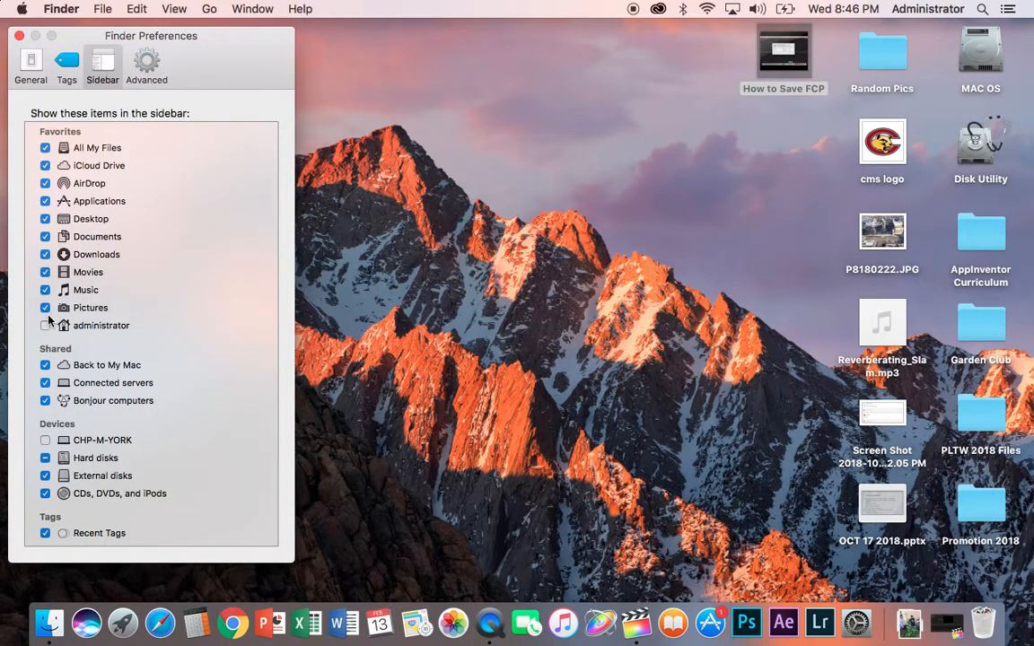
left_click(19, 38)
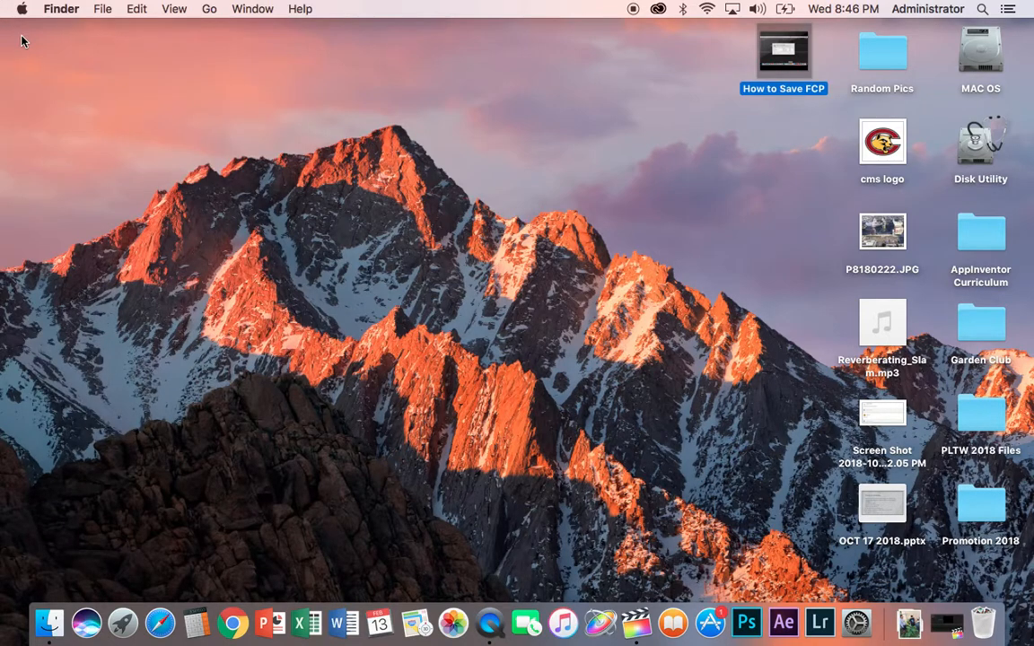
left_click(631, 106)
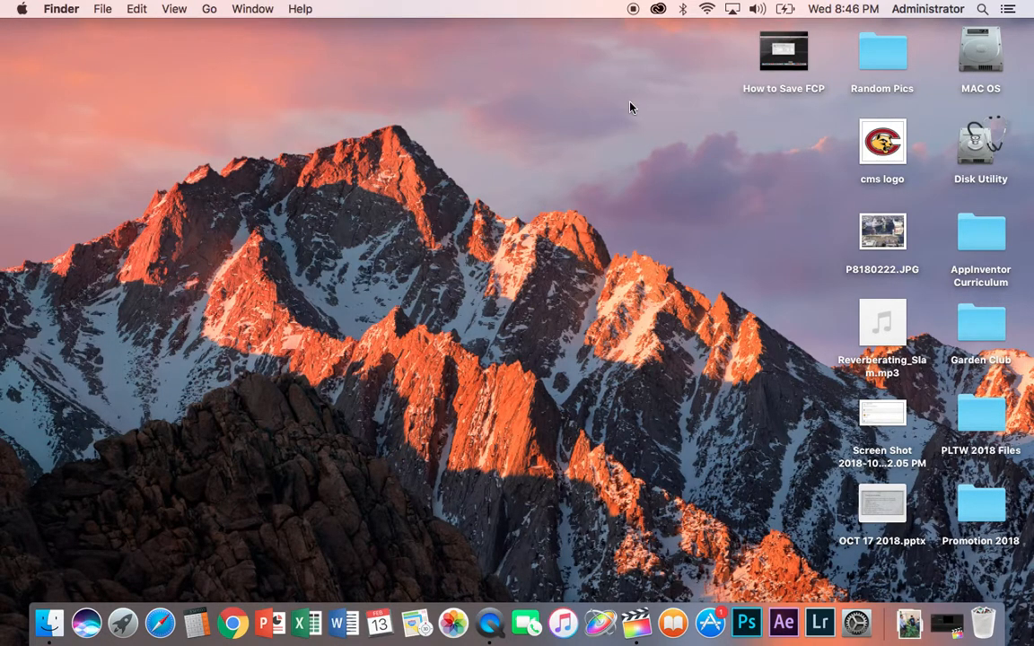
Step: Open the MAC OS drive and browse the Movies and Documents folders, returning to Movies
double_click(987, 53)
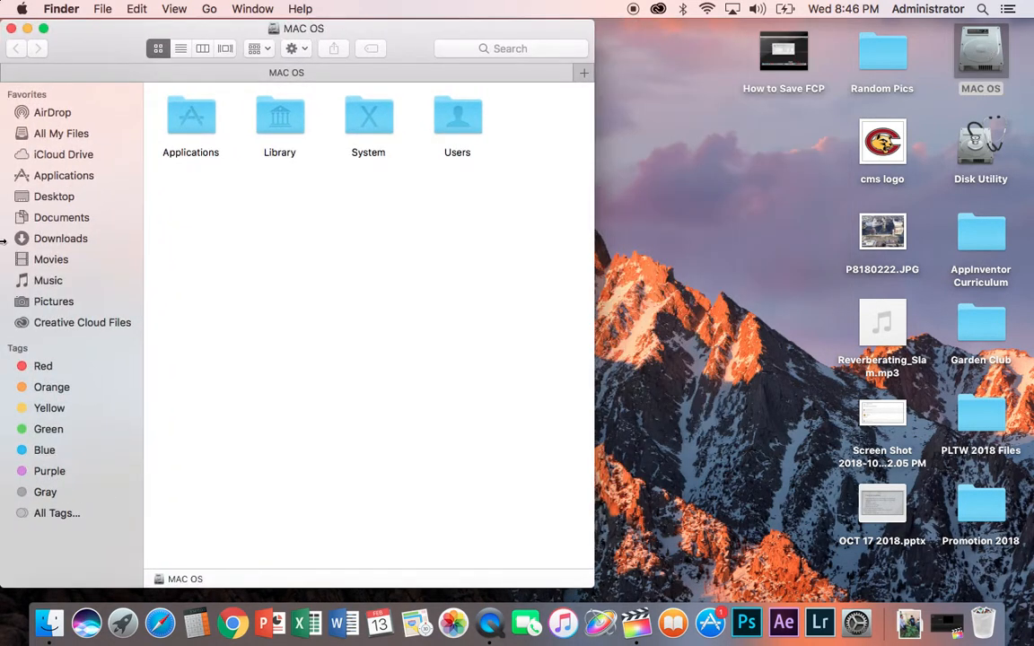
left_click(45, 261)
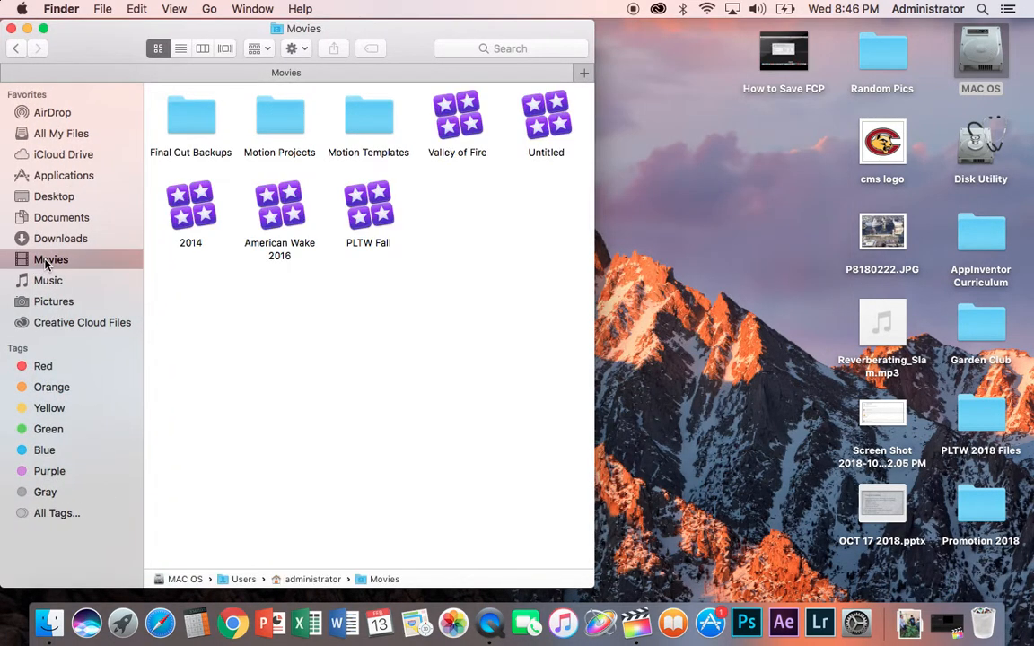
left_click(83, 221)
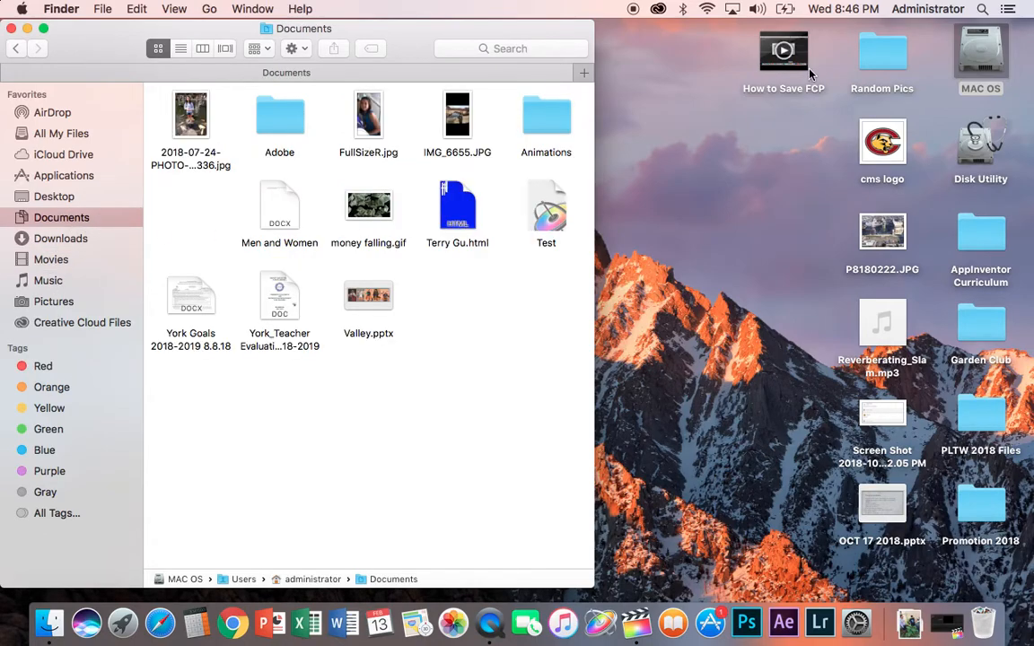
mouse_move(801, 68)
left_mouse_down()
mouse_move(719, 61)
mouse_move(211, 251)
mouse_move(420, 134)
mouse_move(629, 109)
mouse_move(797, 57)
mouse_move(802, 72)
left_mouse_up()
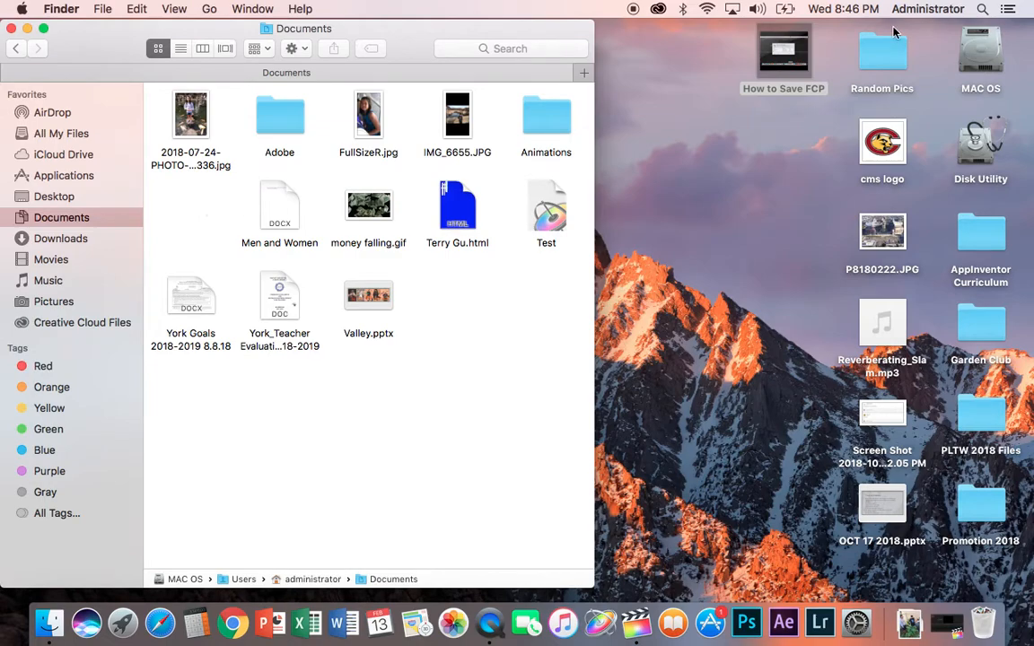
left_click(675, 300)
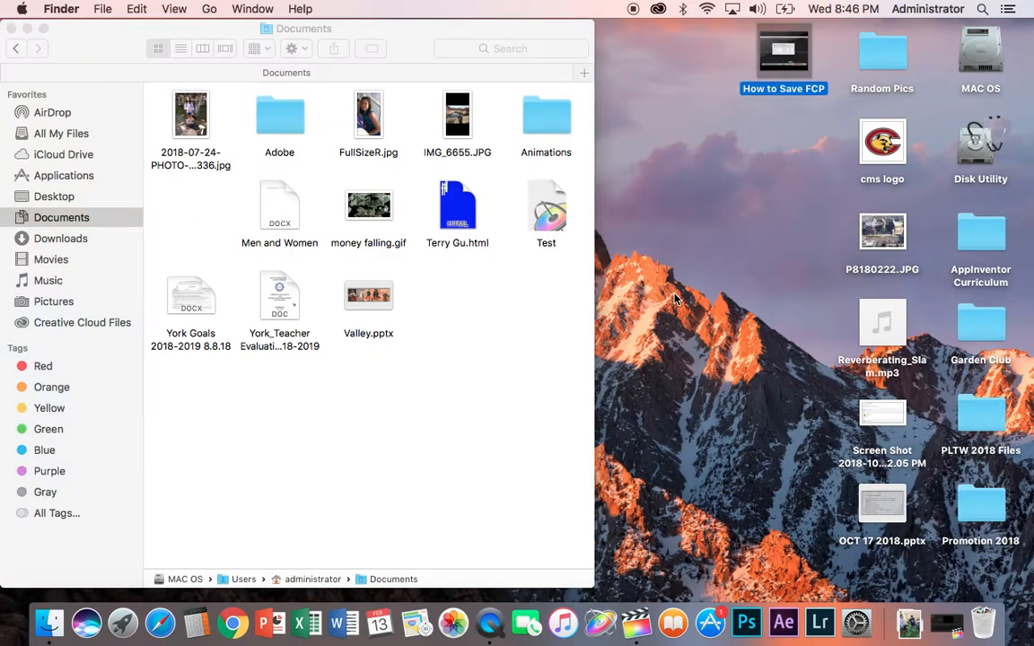
left_click(64, 259)
left_click(61, 259)
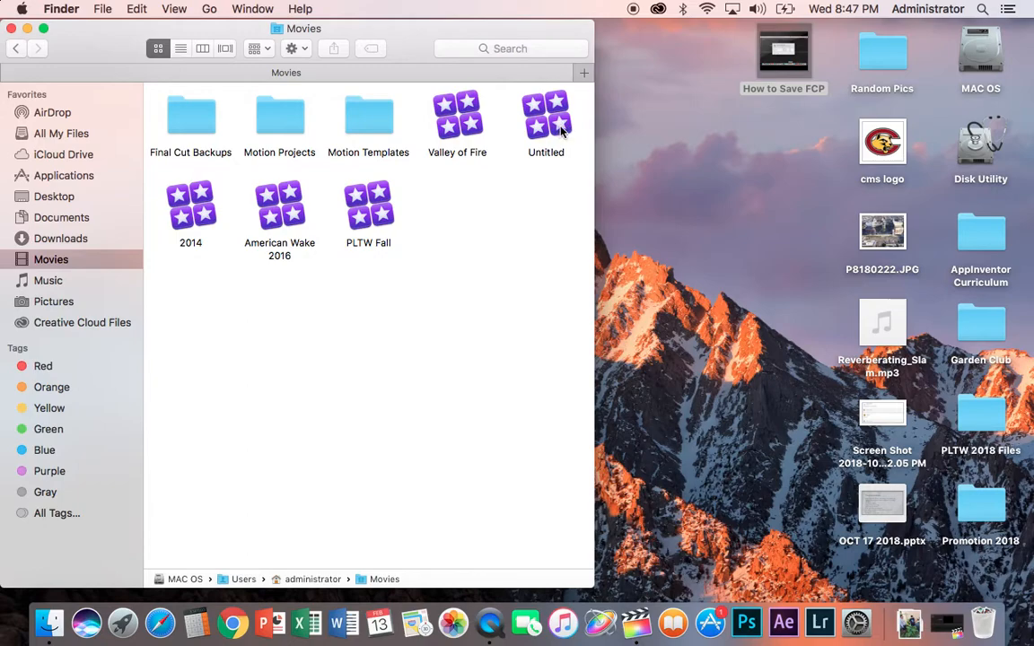
Step: Open the Untitled library in Final Cut Pro and select the PLTW Fall library's PLTW Footage project
double_click(546, 116)
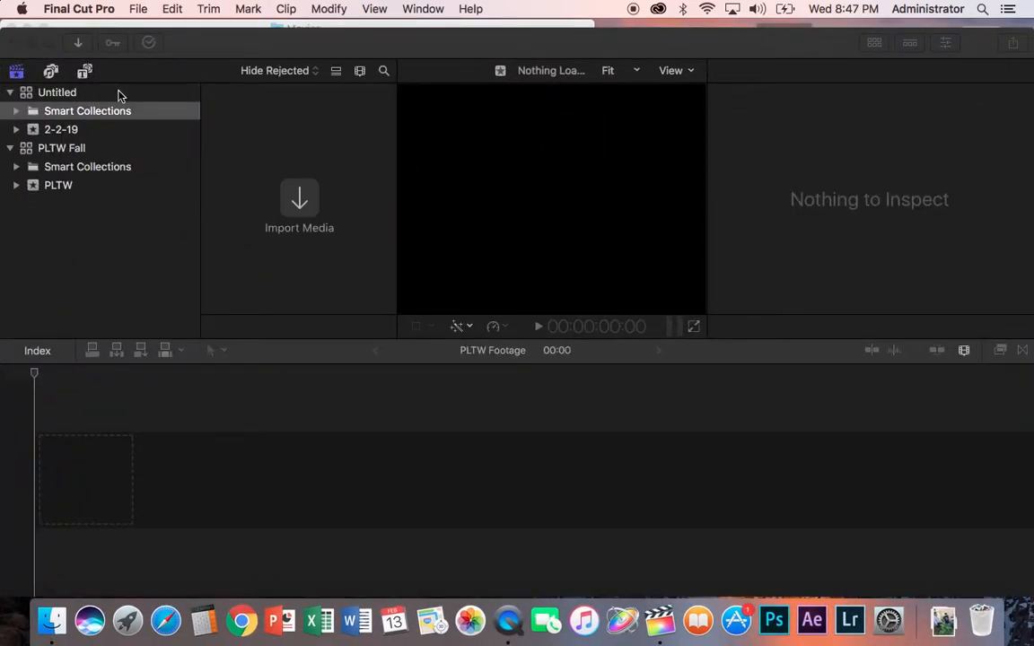
left_click(57, 96)
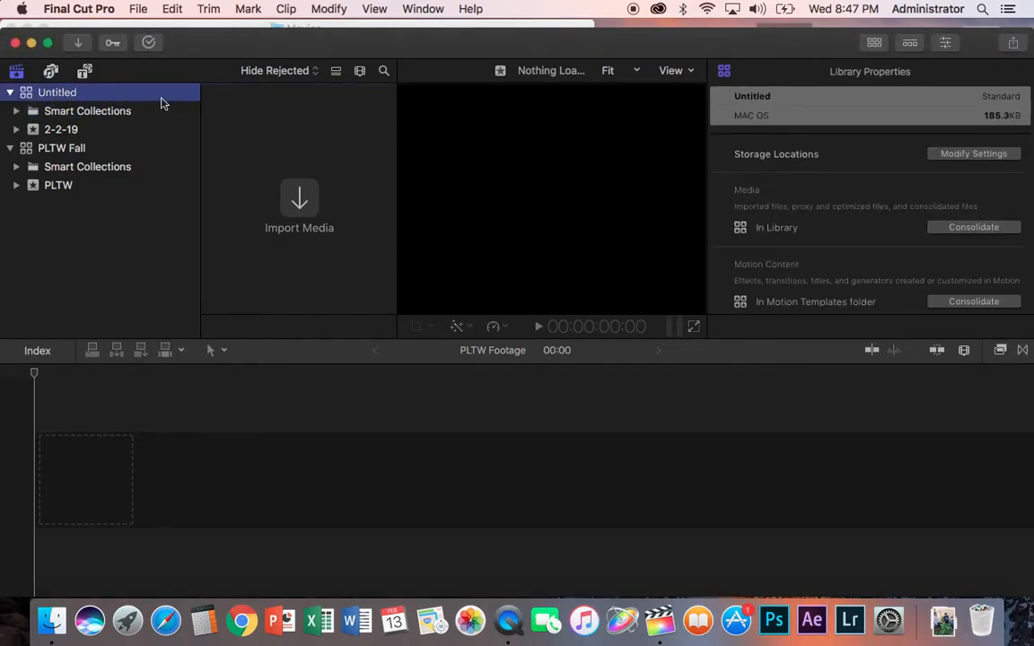
left_click(72, 154)
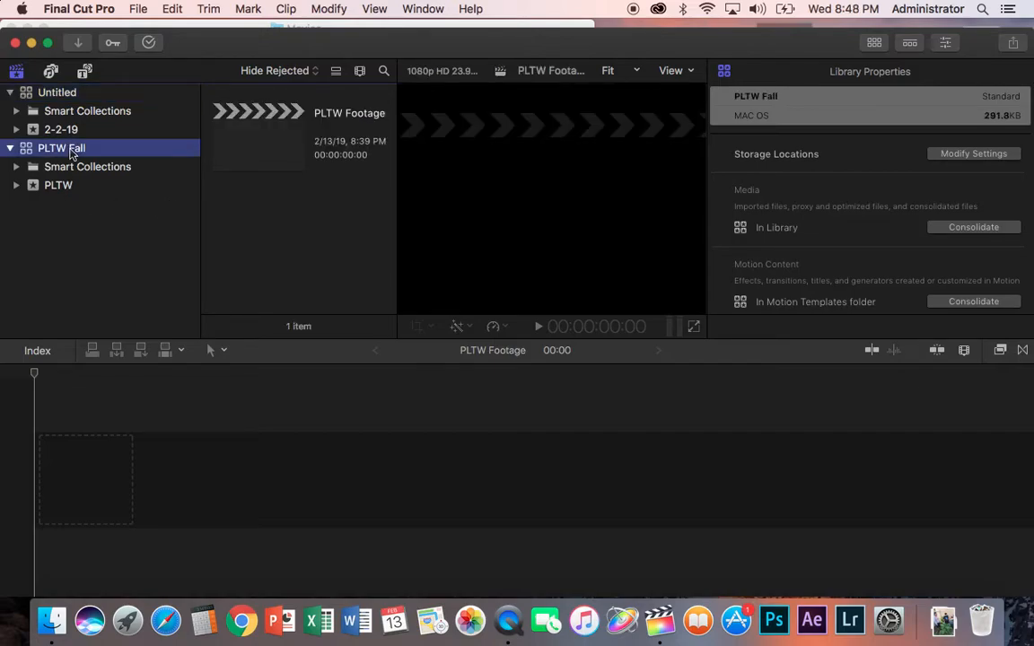
left_click(260, 143)
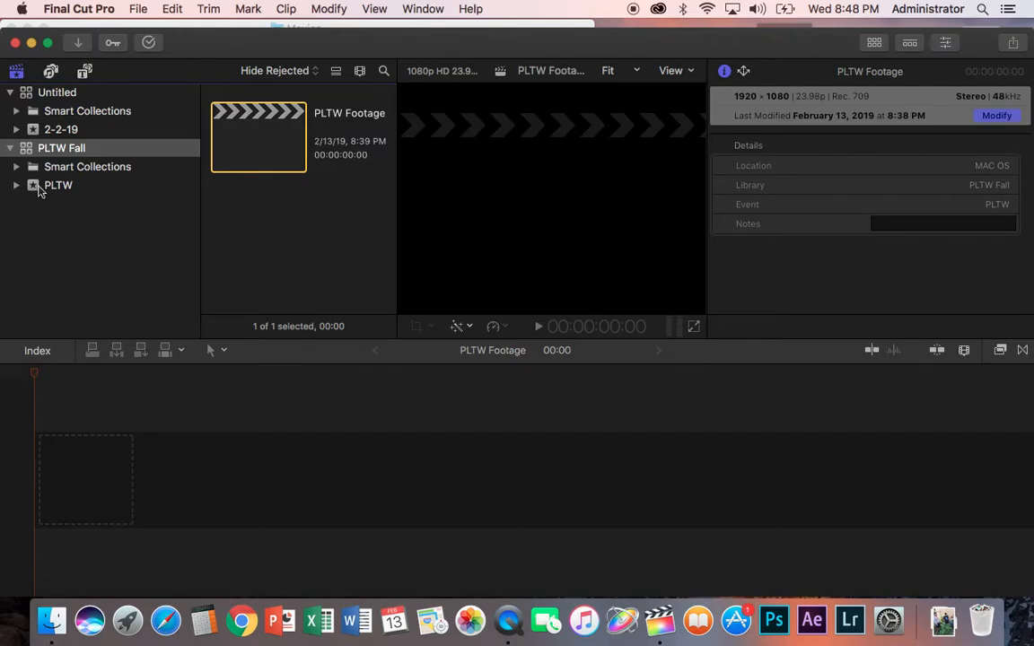
Step: Compare the Untitled and PLTW Fall libraries' properties and the 2-2-19 event
left_click(65, 97)
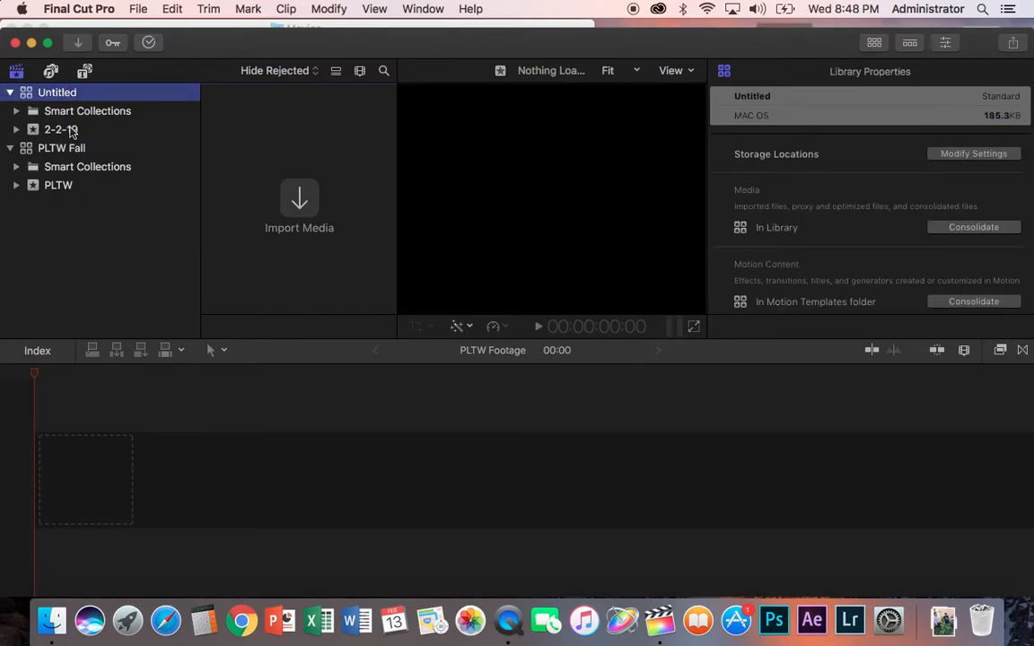
left_click(72, 131)
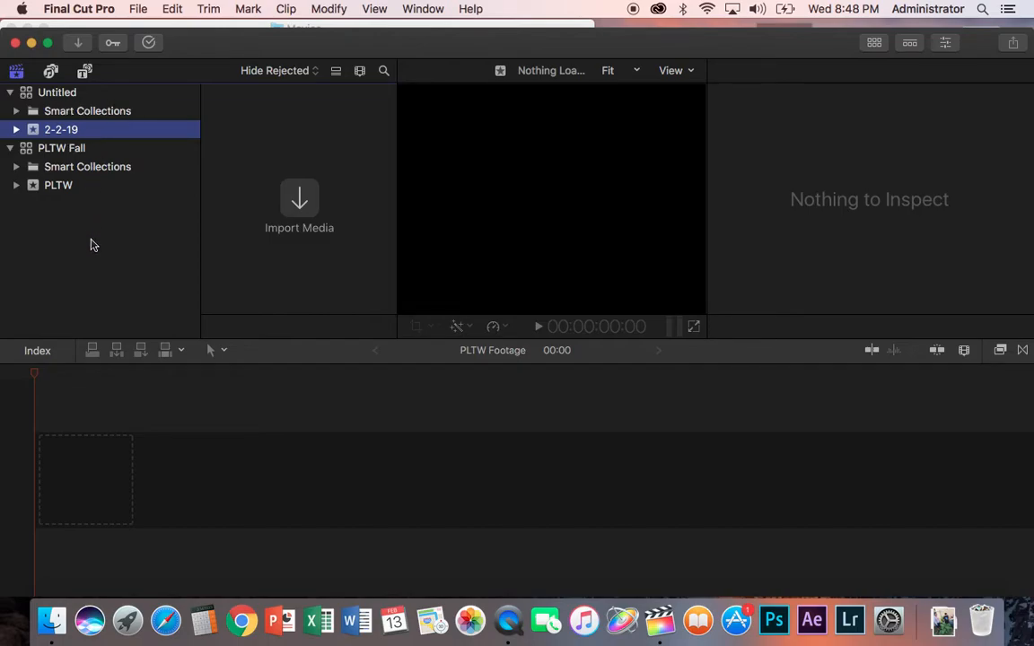
left_click(61, 93)
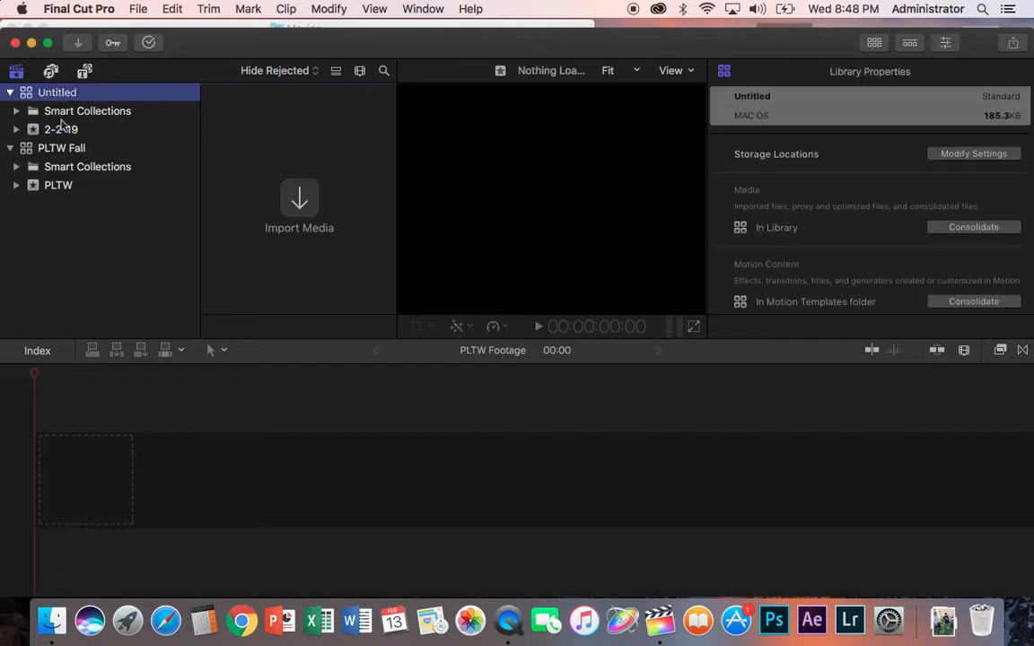
left_click(56, 147)
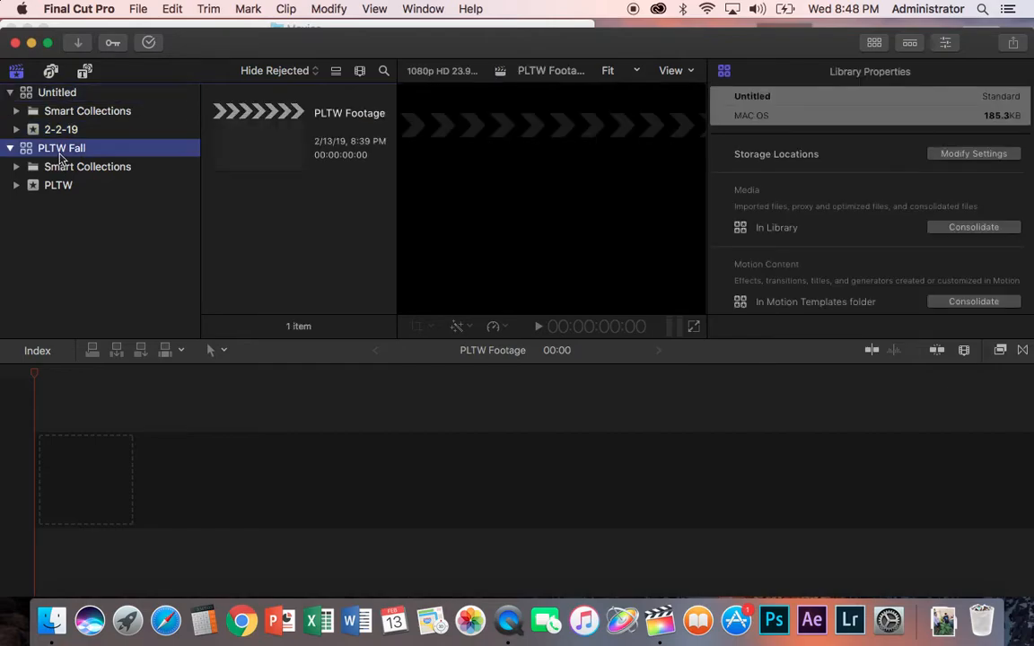
left_click(69, 94)
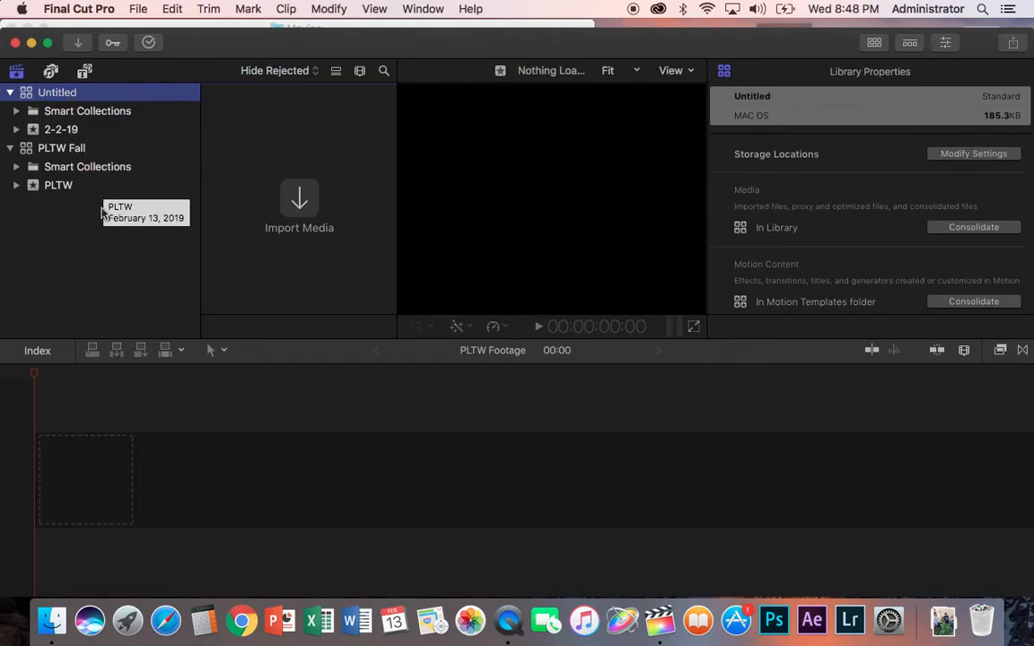
Step: Rename the Untitled library to FCP Instruction
left_click(52, 88)
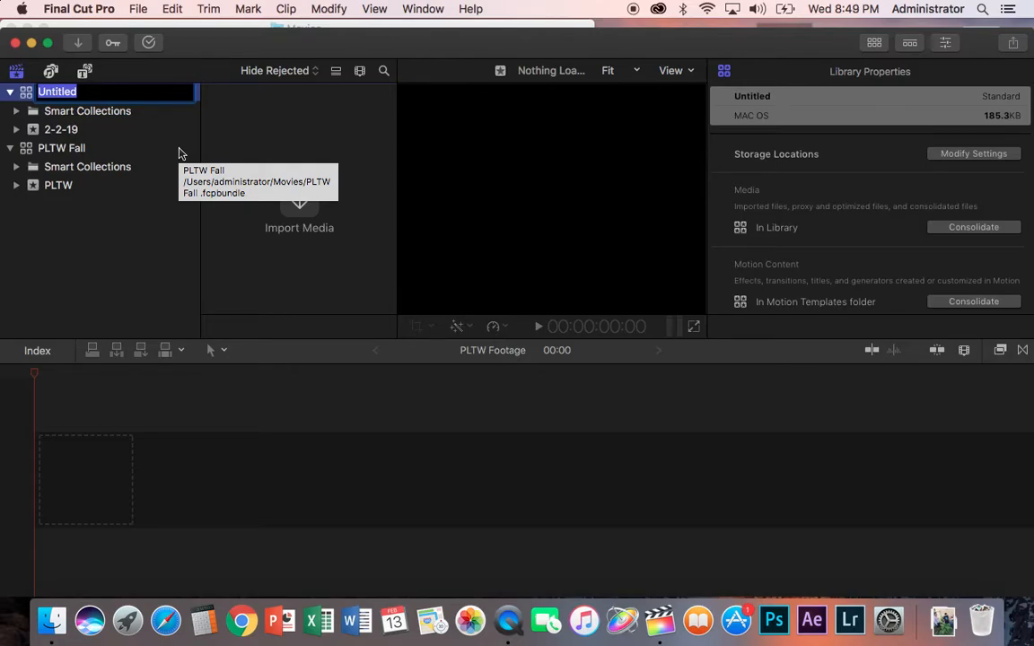
type("FC")
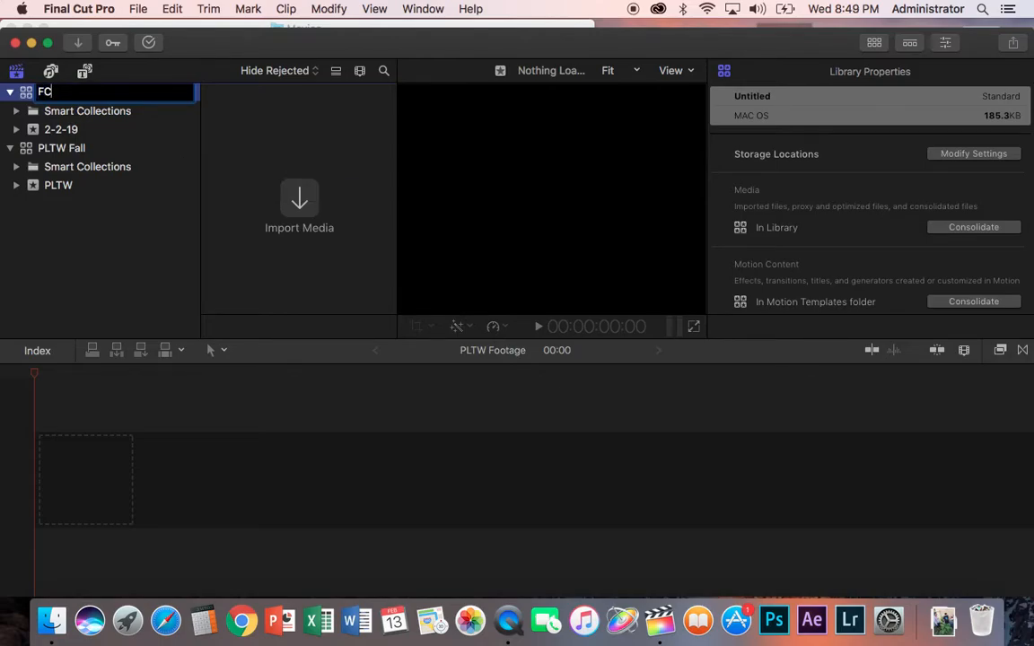
type("P Instruction")
key("Return")
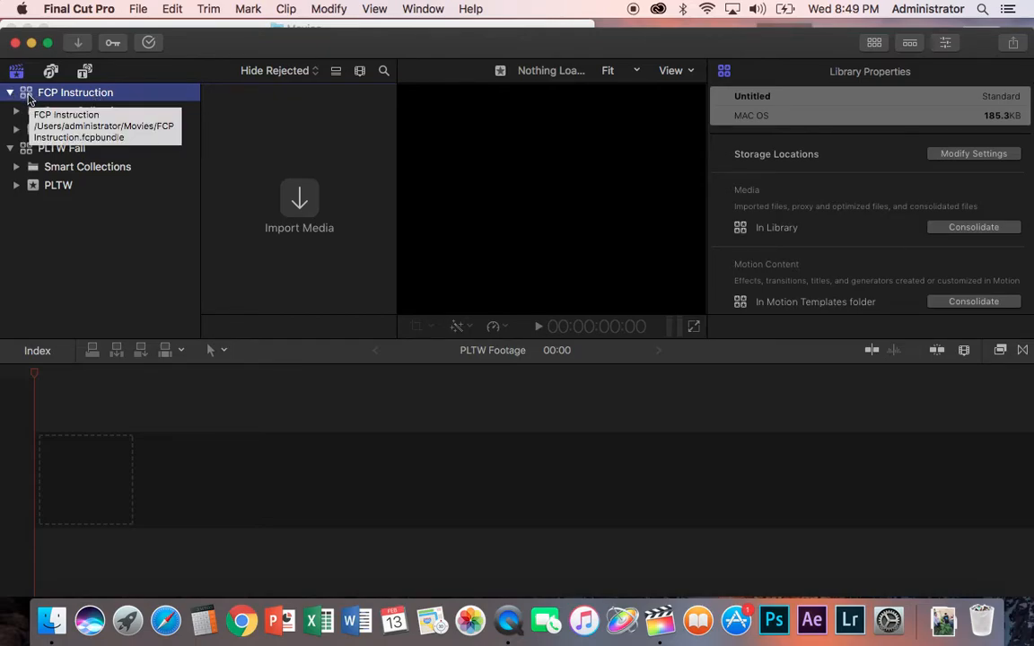
Step: Close the FCP Instruction library
right_click(28, 96)
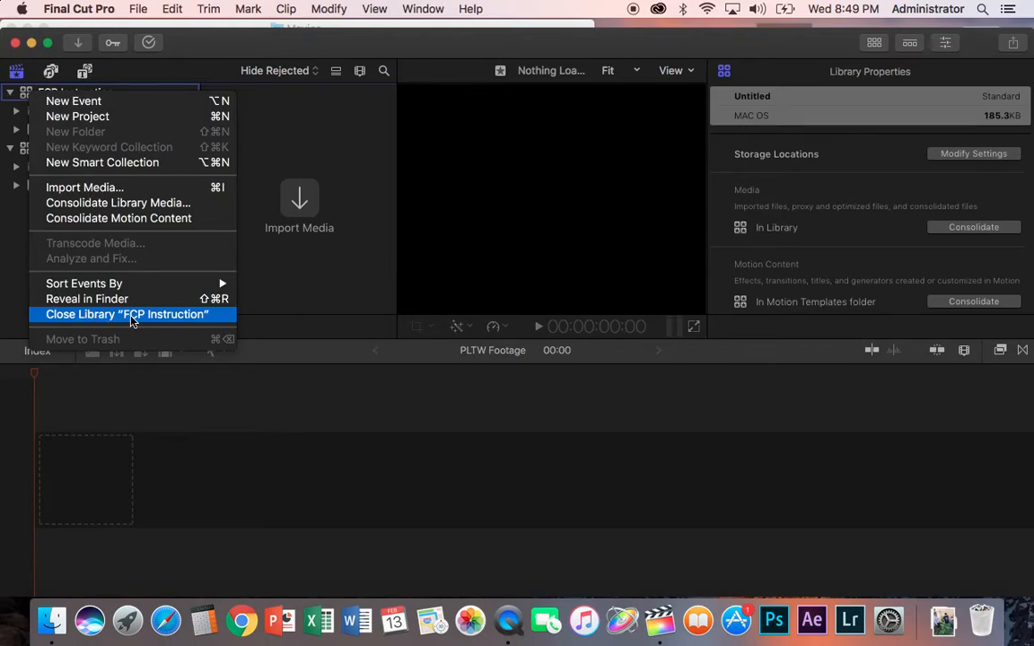
left_click(13, 245)
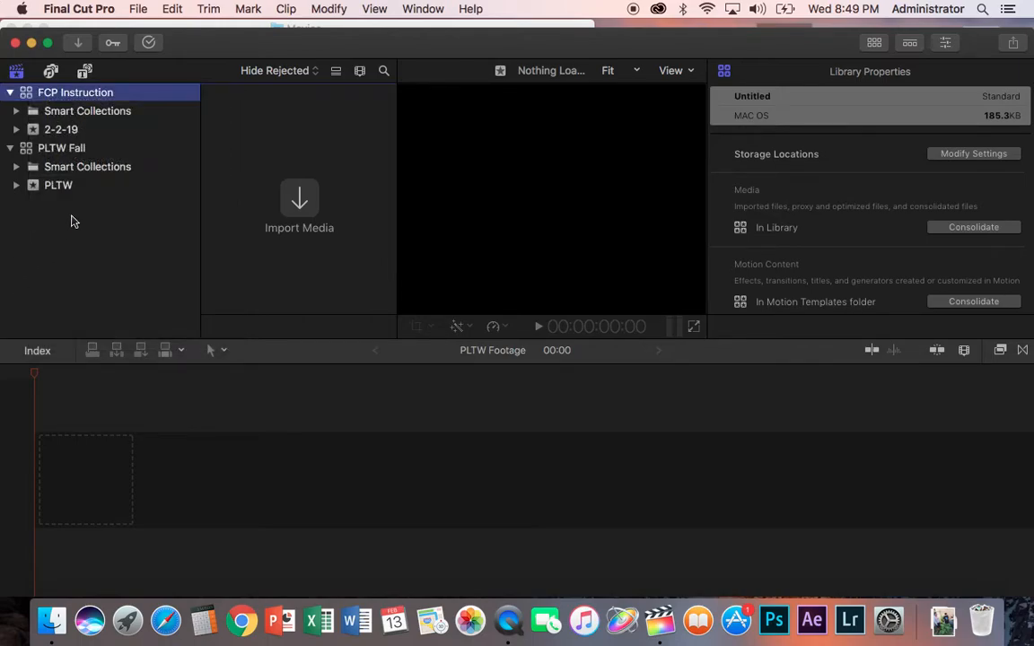
right_click(72, 225)
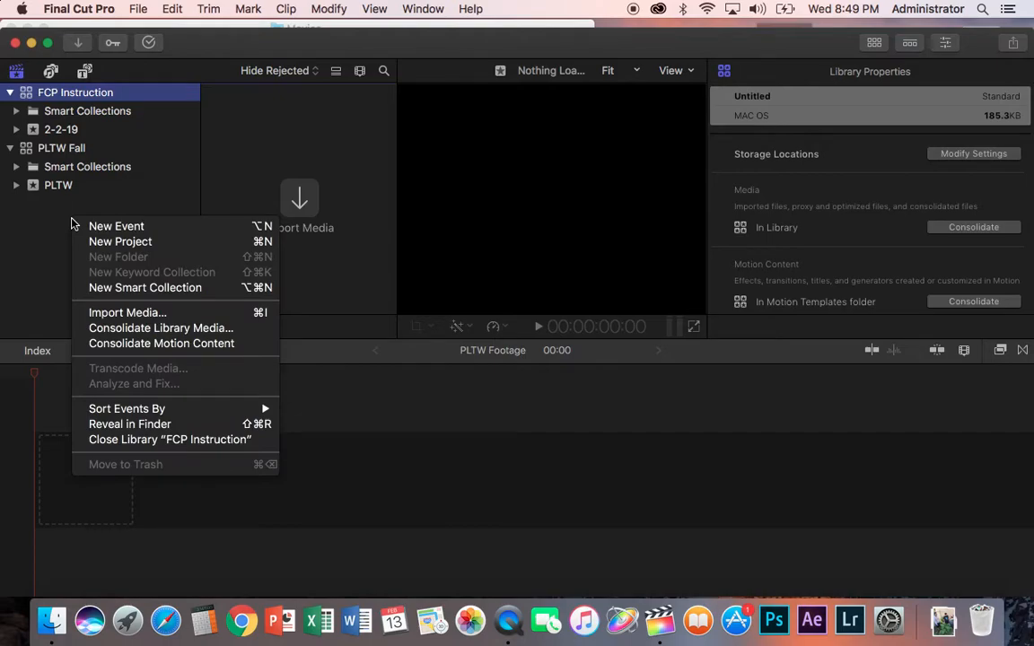
left_click(11, 95)
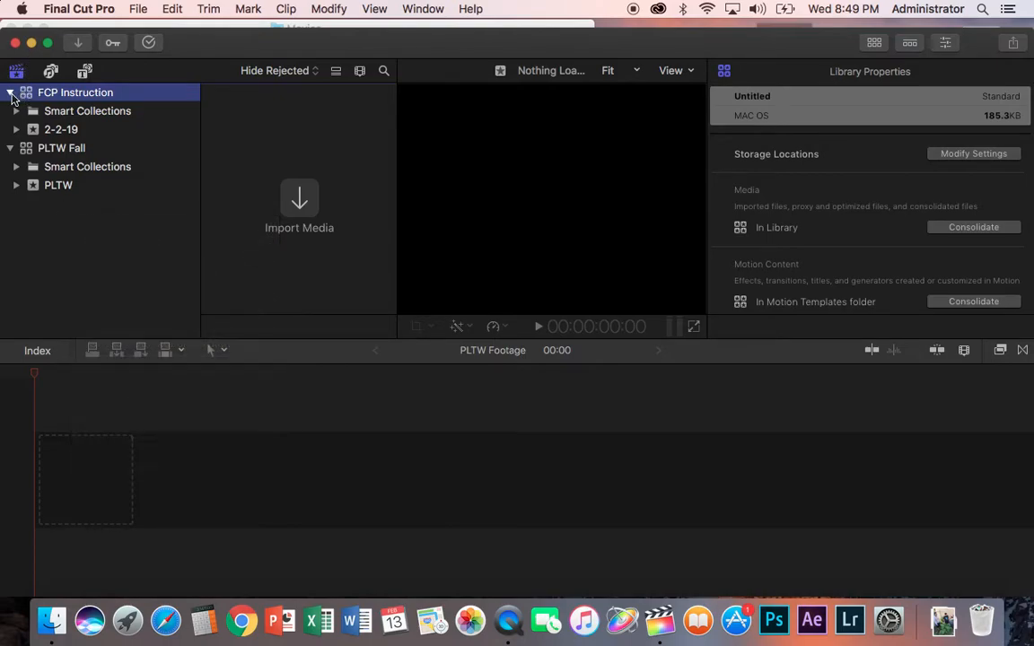
left_click(10, 93)
left_click(10, 93)
left_click(11, 94)
left_click(11, 94)
right_click(87, 224)
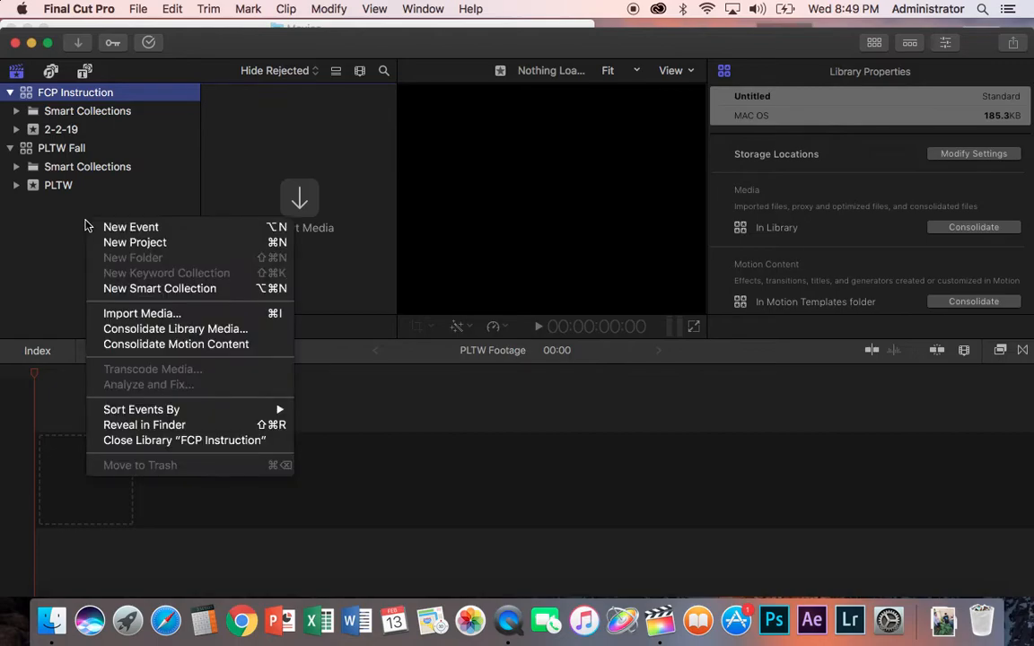
left_click(219, 440)
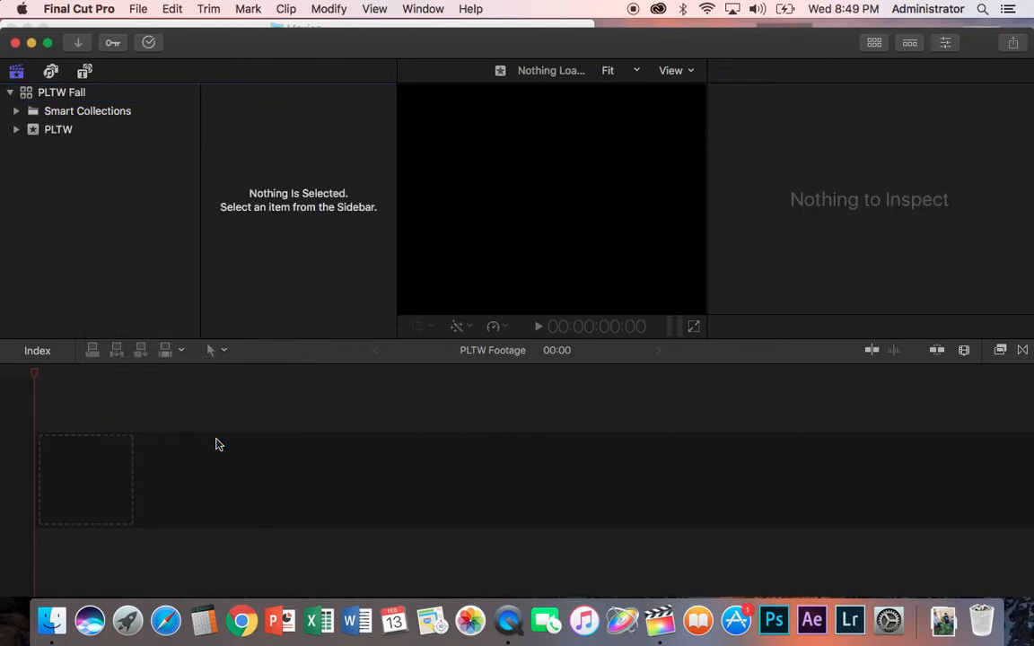
Step: Select the PLTW Fall library's PLTW Footage project
left_click(66, 94)
left_click(270, 135)
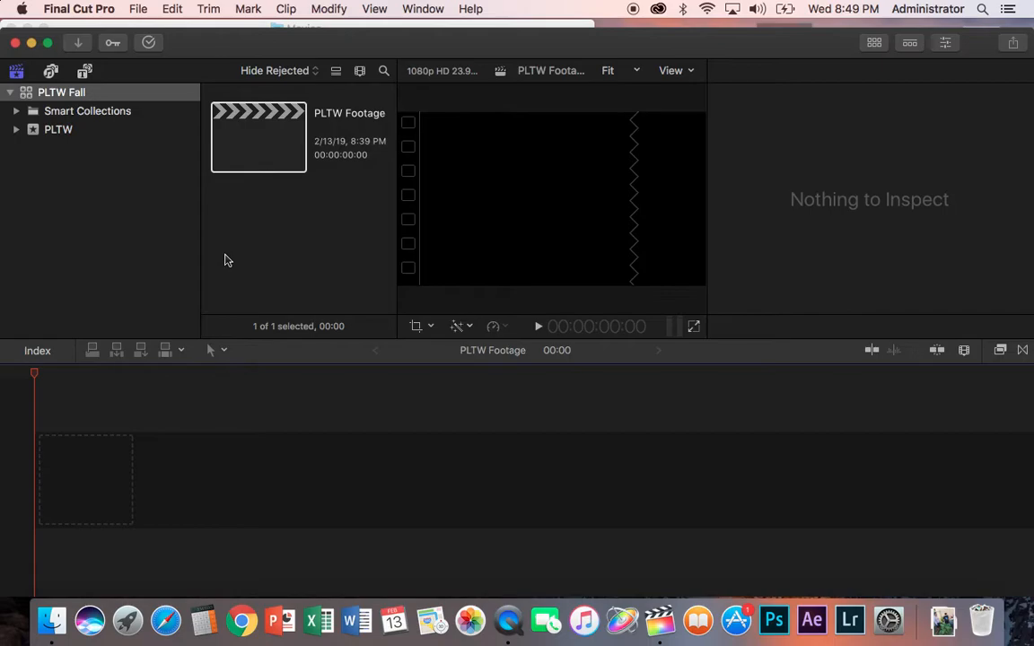
Step: Minimize Final Cut Pro and open the PLTW 2018 Files folder on the desktop
left_click(30, 43)
left_click(11, 28)
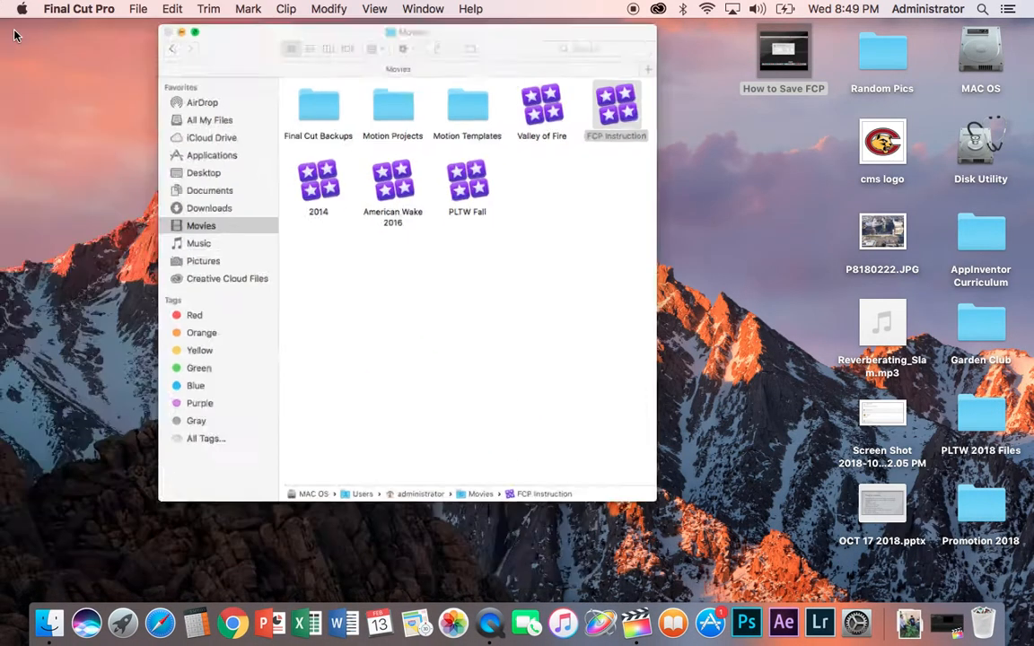
double_click(974, 419)
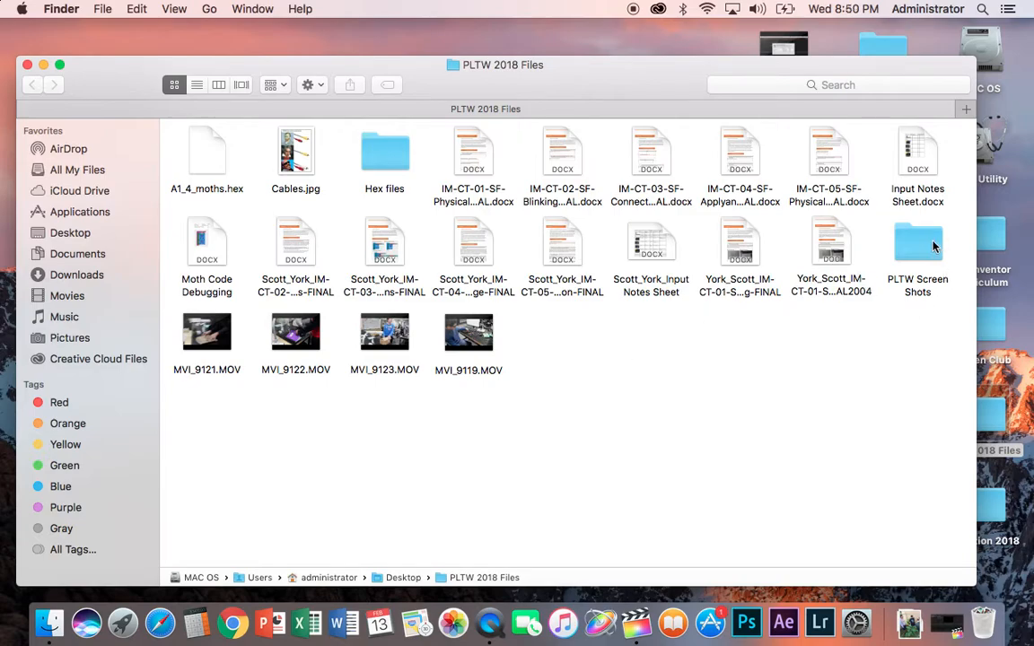
Step: Close the PLTW 2018 Files folder window and switch back to Final Cut Pro
left_click(26, 65)
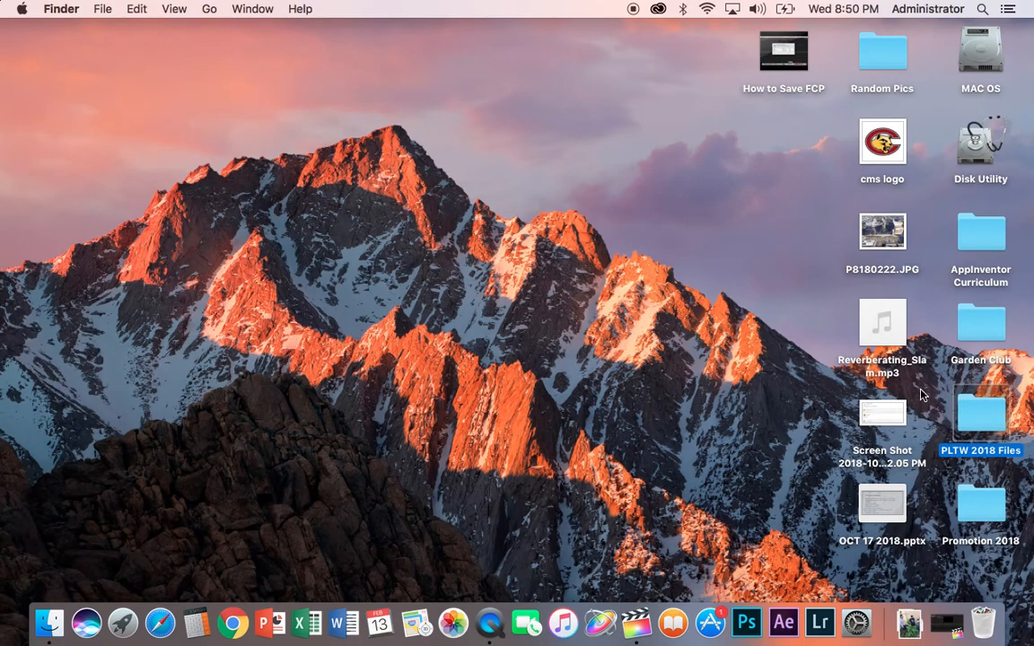
left_click(716, 212)
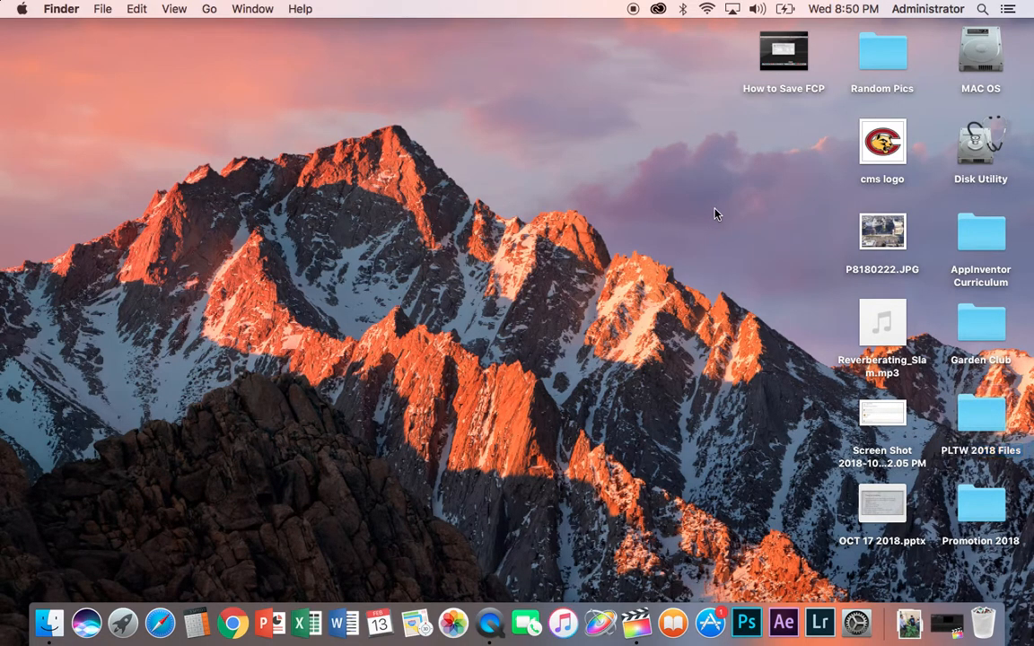
left_click(945, 622)
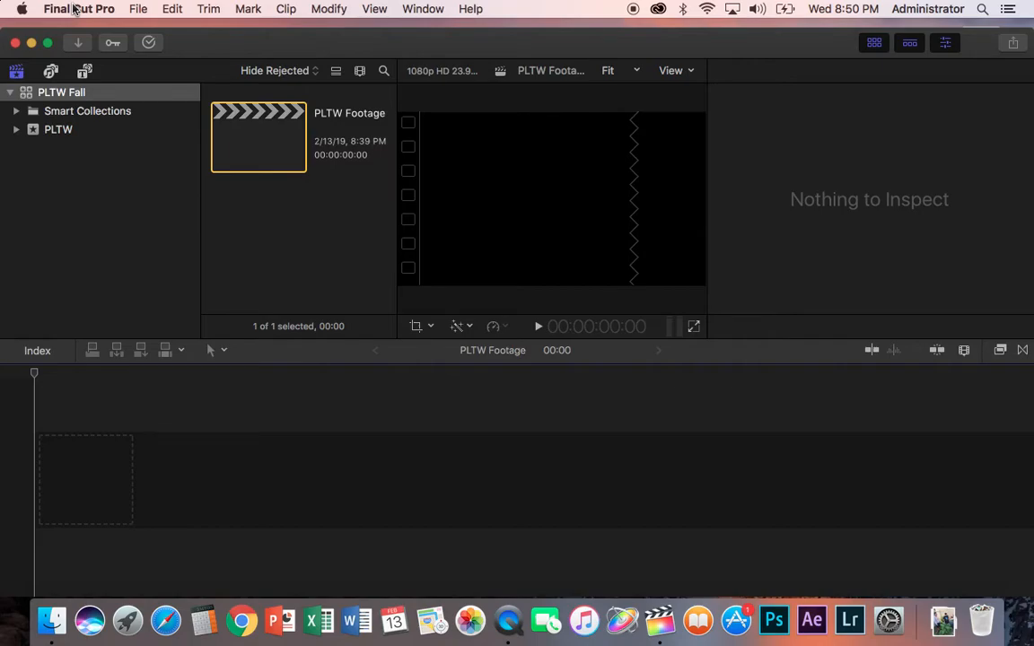
Step: Minimize Final Cut Pro and open the Movies folder on the MAC OS drive
left_click(32, 43)
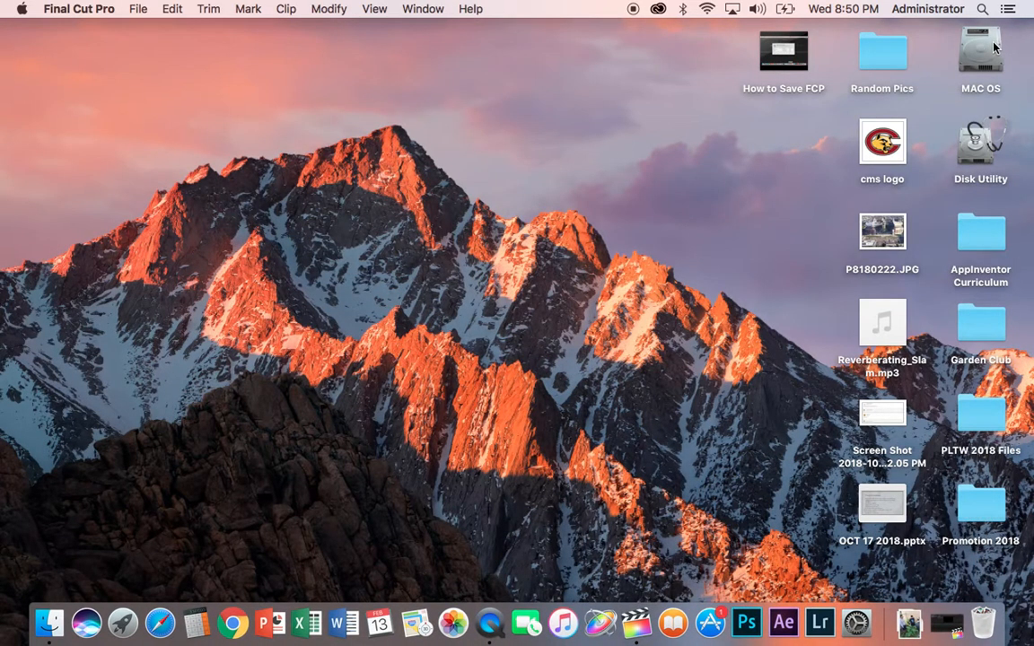
double_click(993, 48)
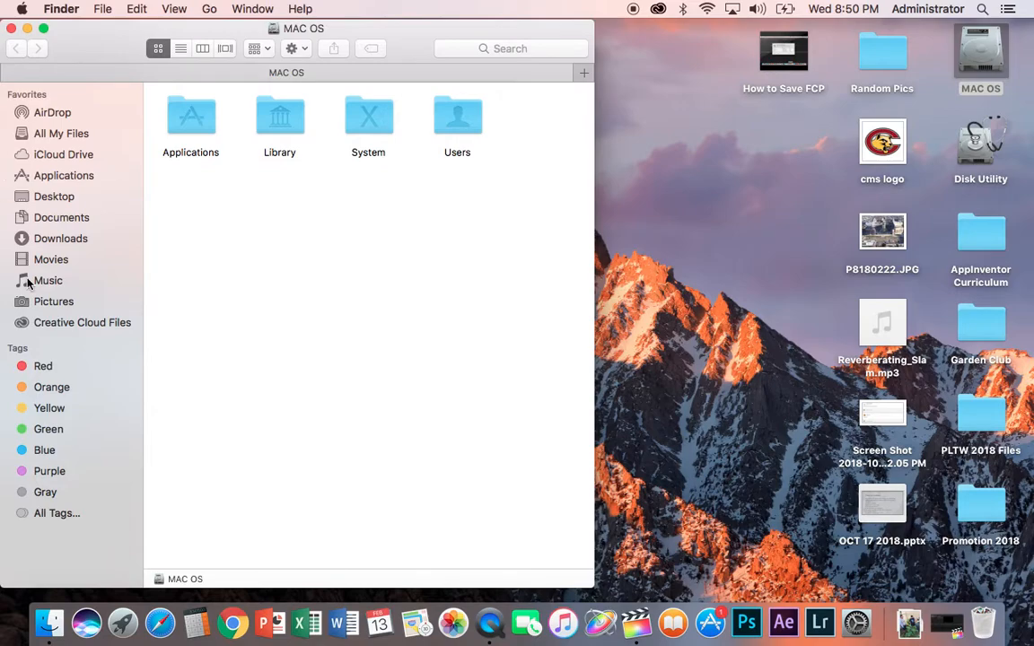
left_click(50, 259)
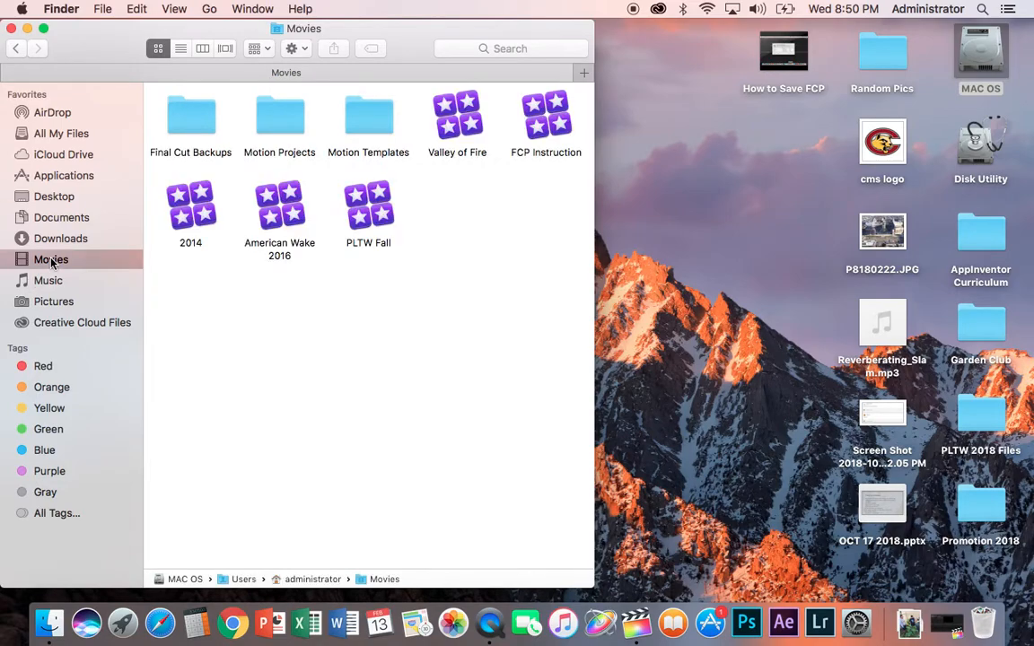
Step: Inspect the file info of the Valley of Fire and American Wake 2016 libraries
right_click(461, 118)
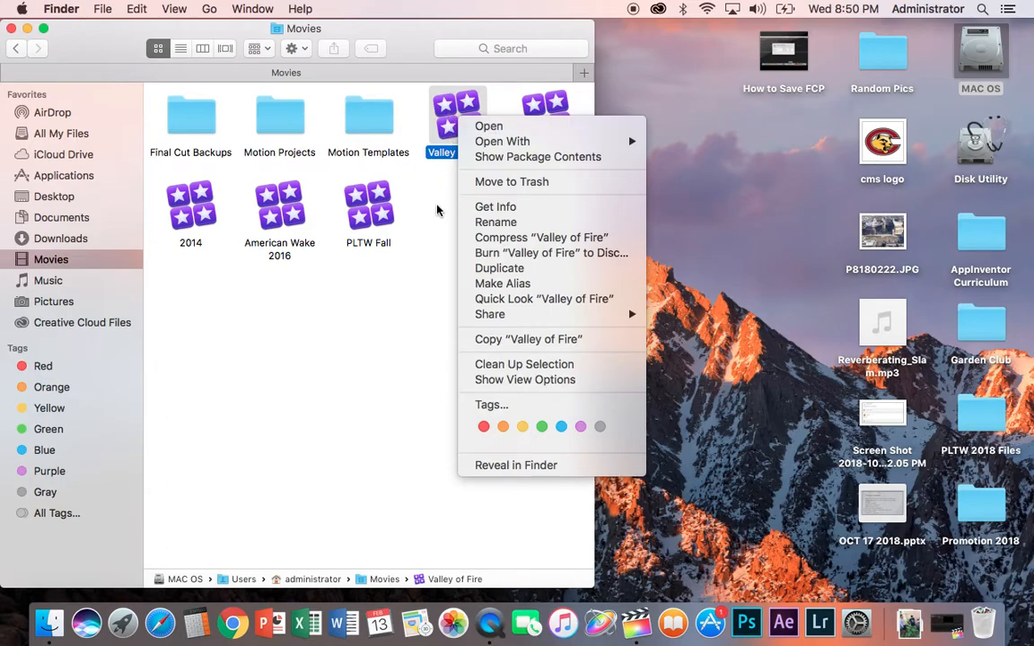
left_click(521, 209)
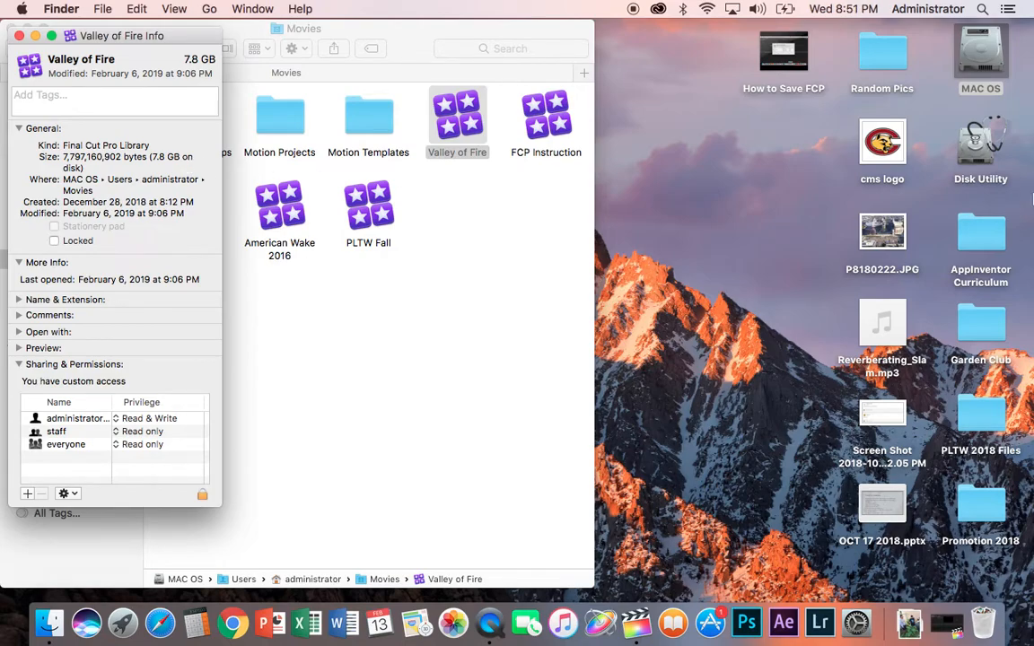
left_click(19, 36)
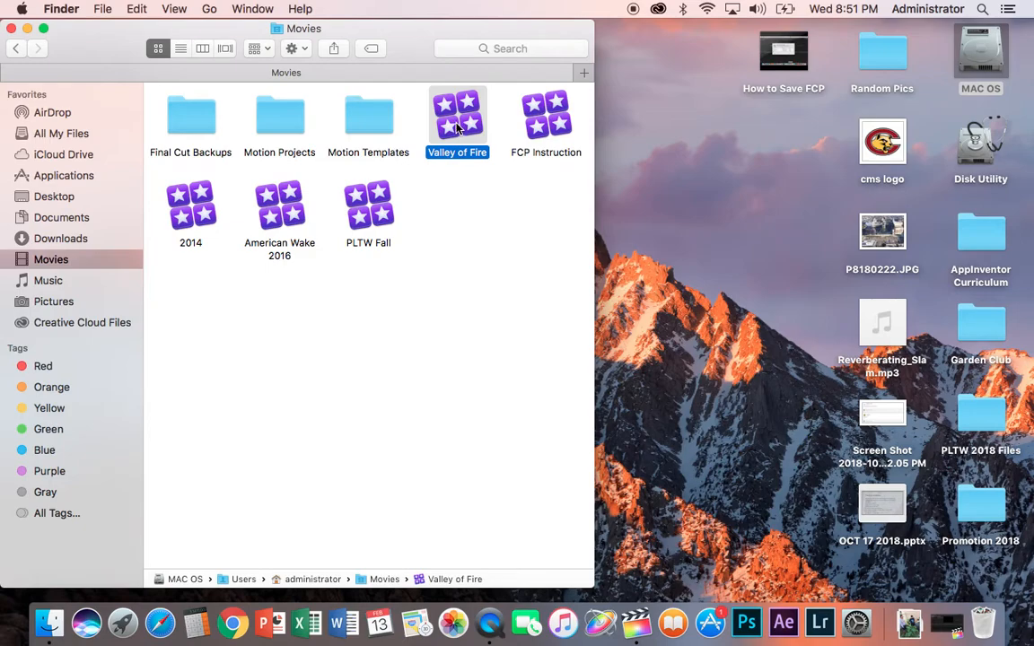
right_click(288, 213)
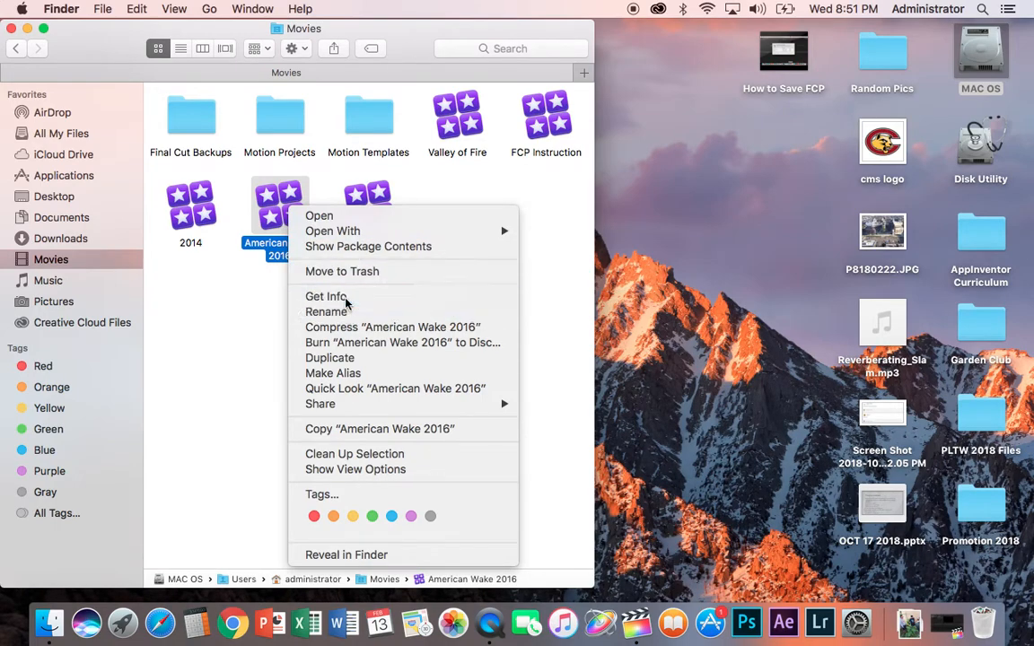
left_click(345, 299)
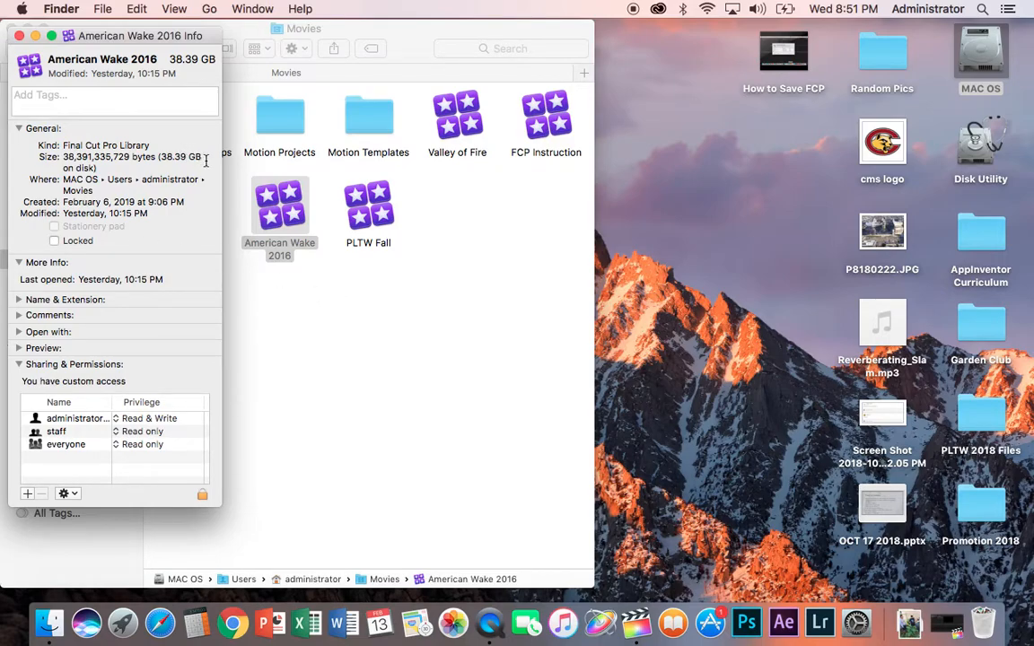
left_click(19, 36)
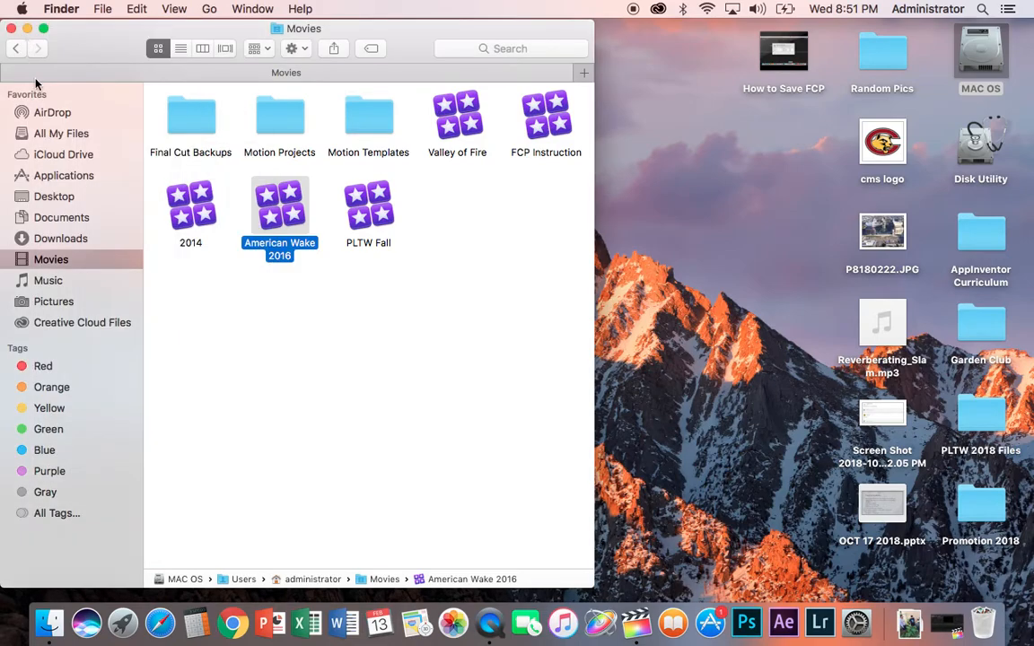
Step: Examine the American Wake 2016 library's file info again in the Movies folder
left_click(302, 304)
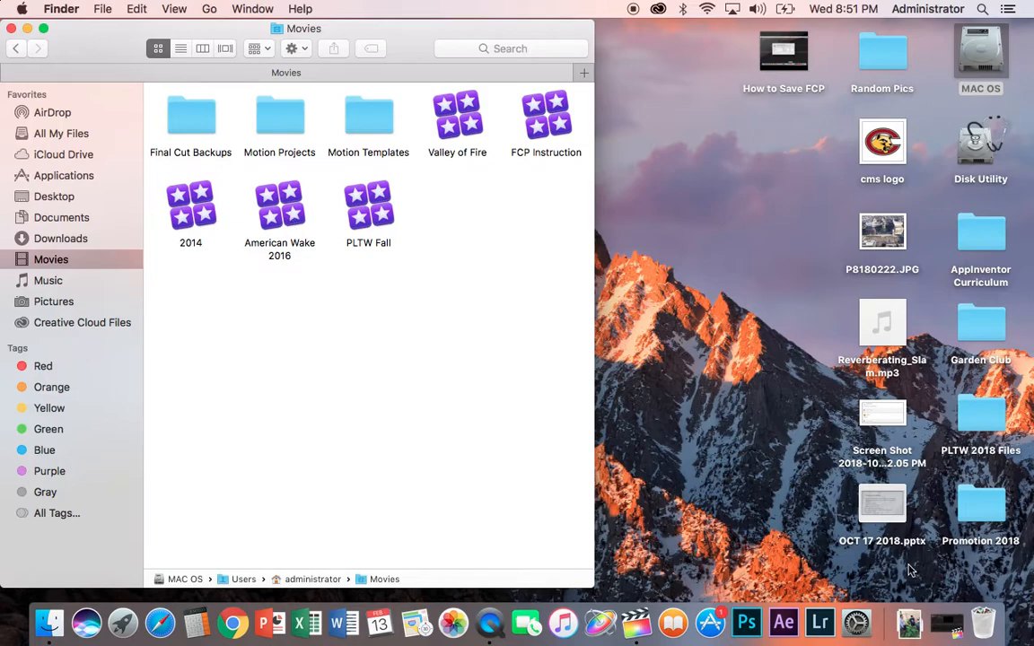
left_click(955, 631)
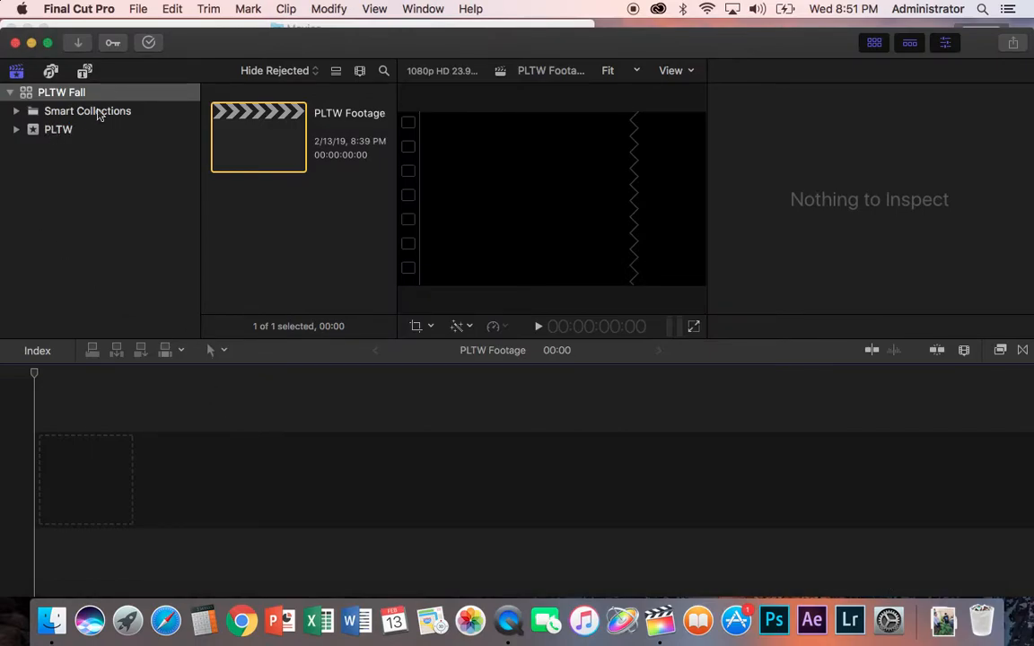
left_click(32, 43)
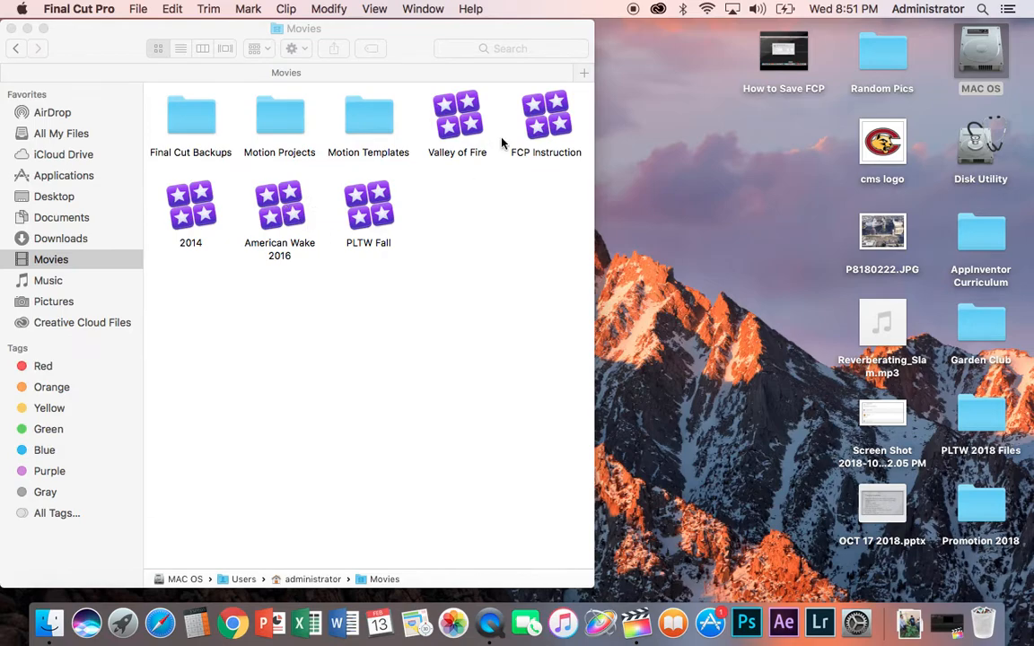
right_click(455, 119)
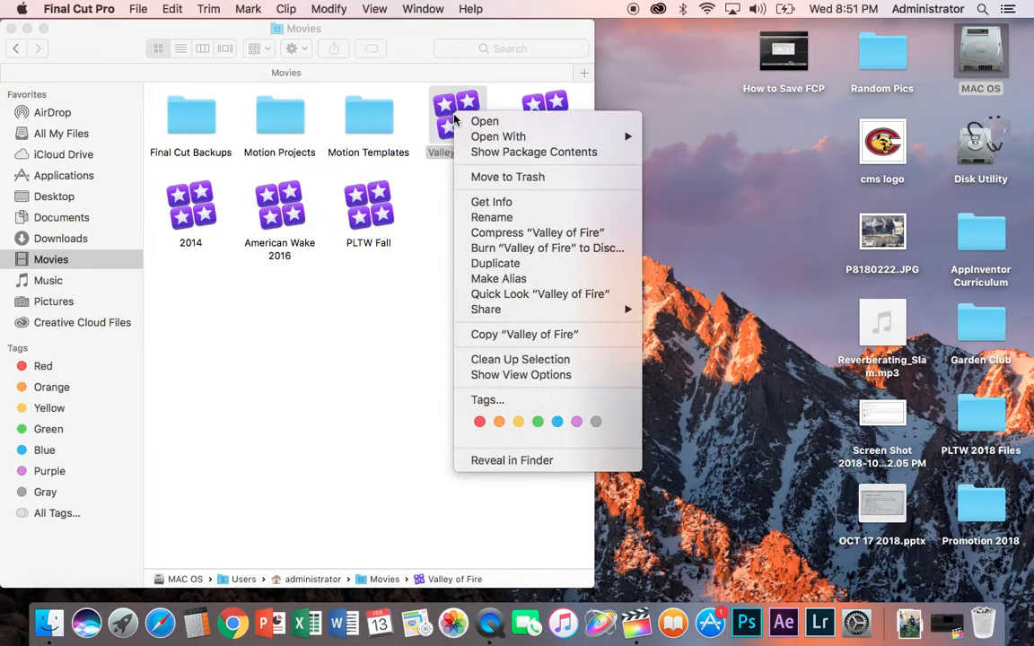
left_click(363, 376)
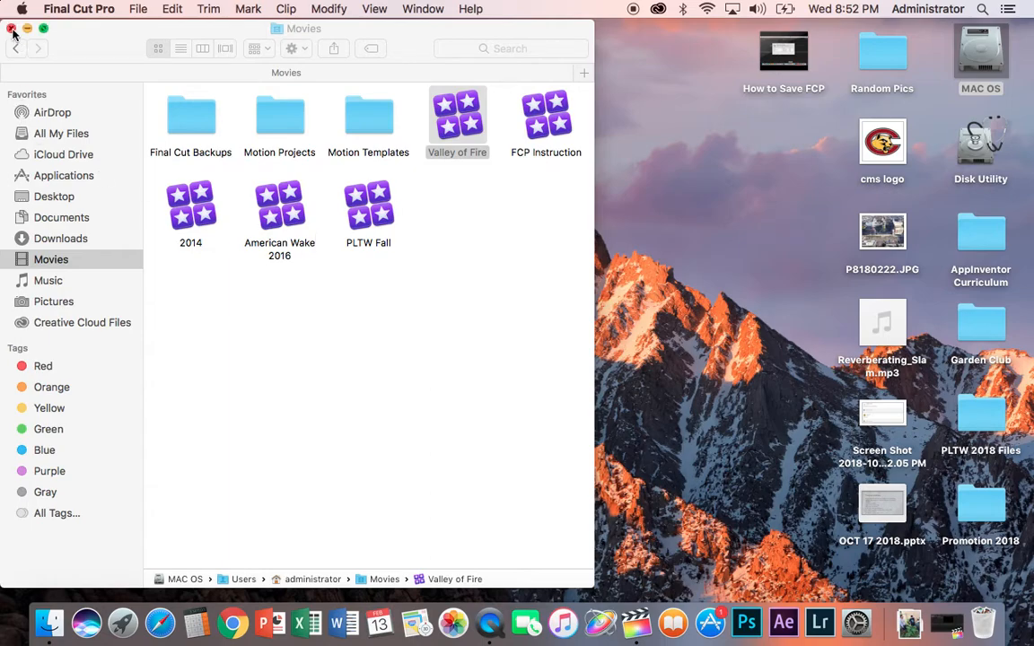
right_click(280, 212)
left_click(348, 295)
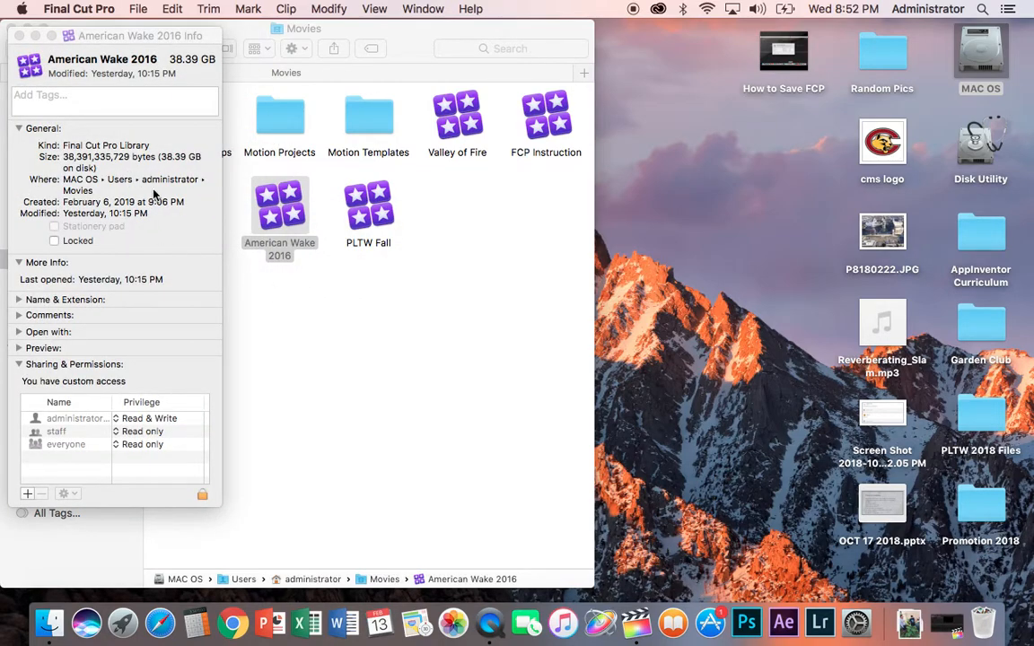
left_click(19, 36)
left_click(332, 324)
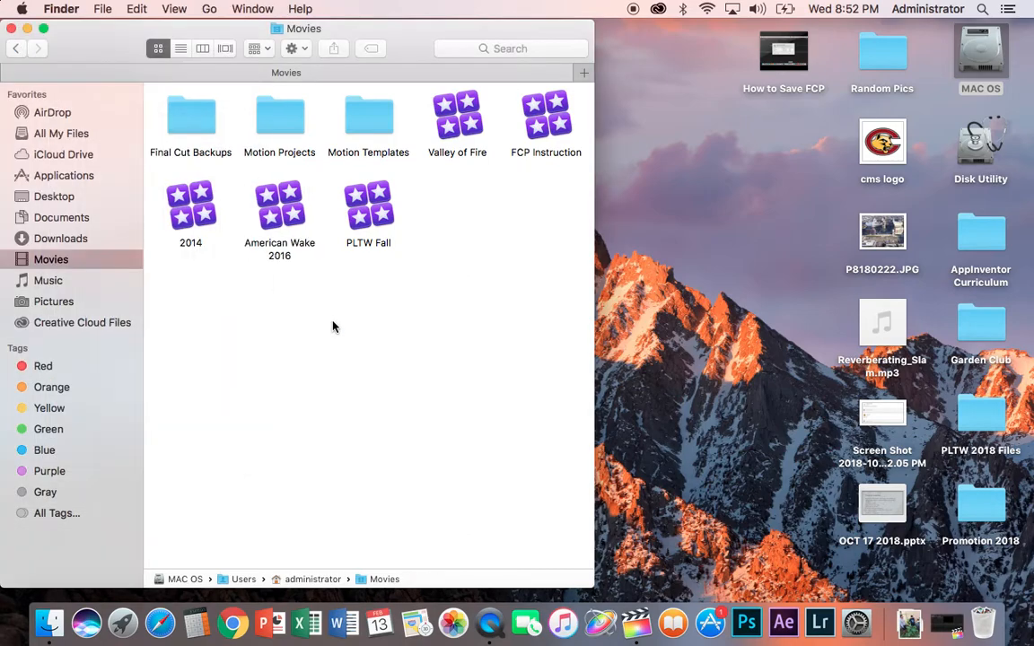
Step: Close the Movies window, return to Final Cut Pro, and open the Media Import window
left_click(12, 30)
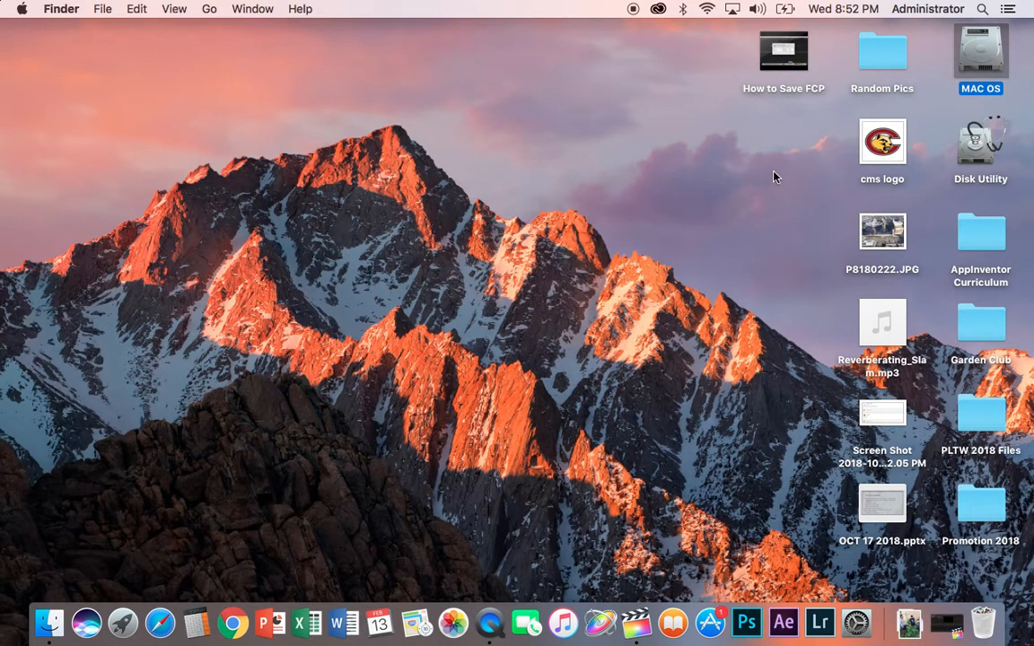
left_click(954, 626)
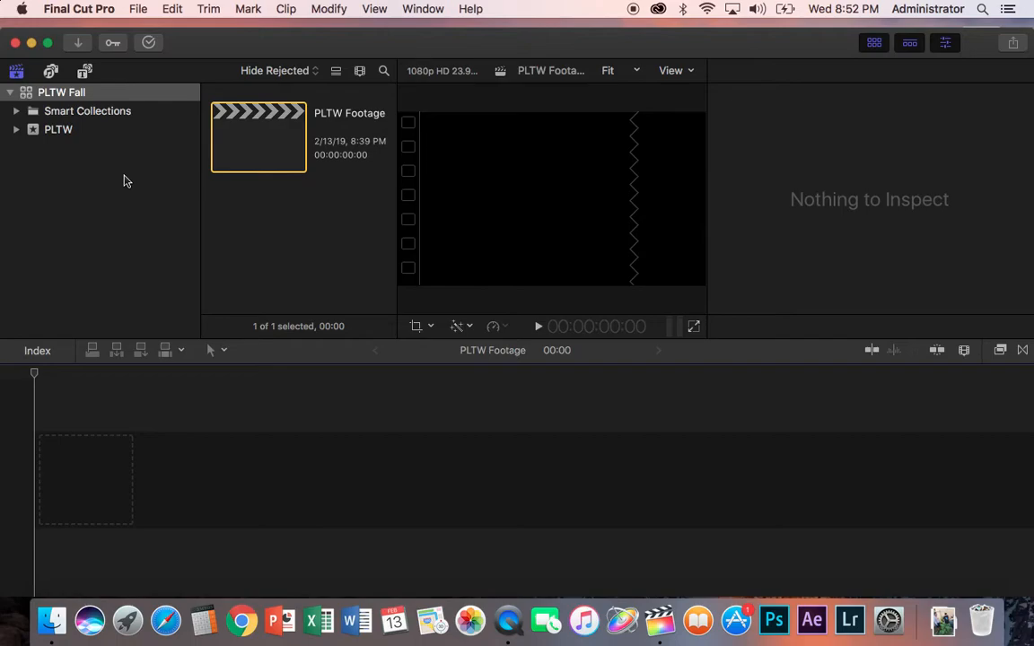
left_click(78, 44)
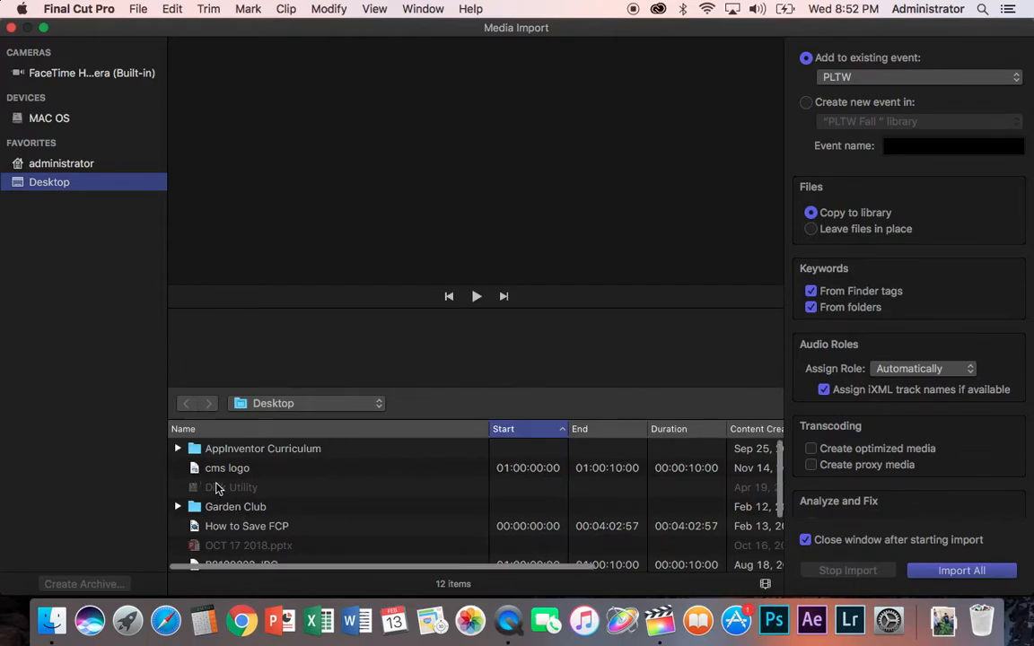
Step: Expand the PLTW 2018 Files folder in the Desktop file list
scroll(215, 488, "down", 4)
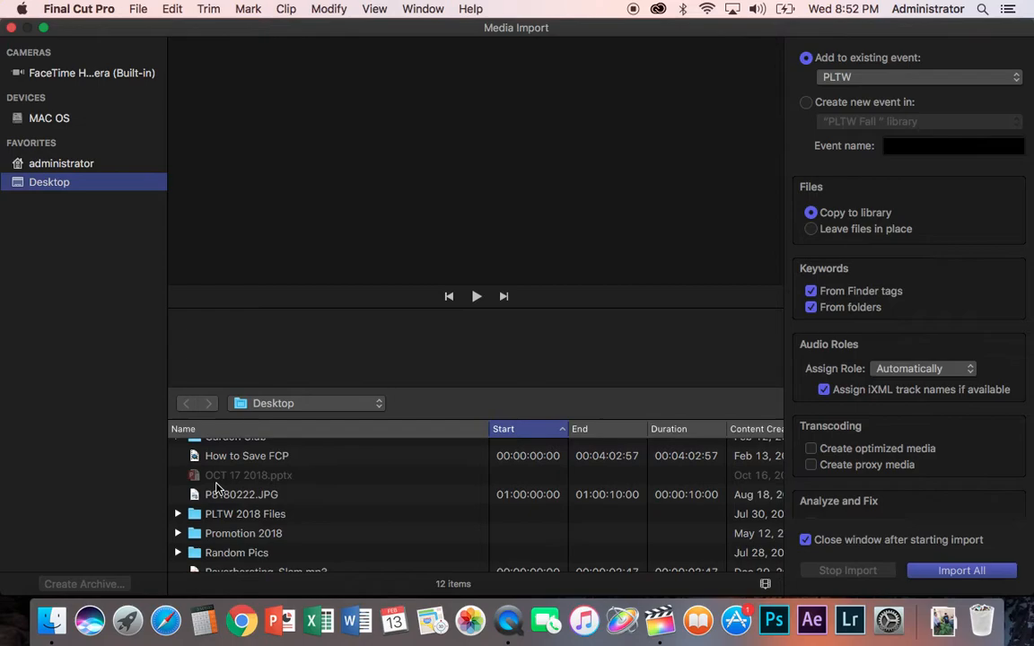
scroll(215, 488, "up", 2)
scroll(215, 488, "down", 2)
scroll(216, 488, "down", 2)
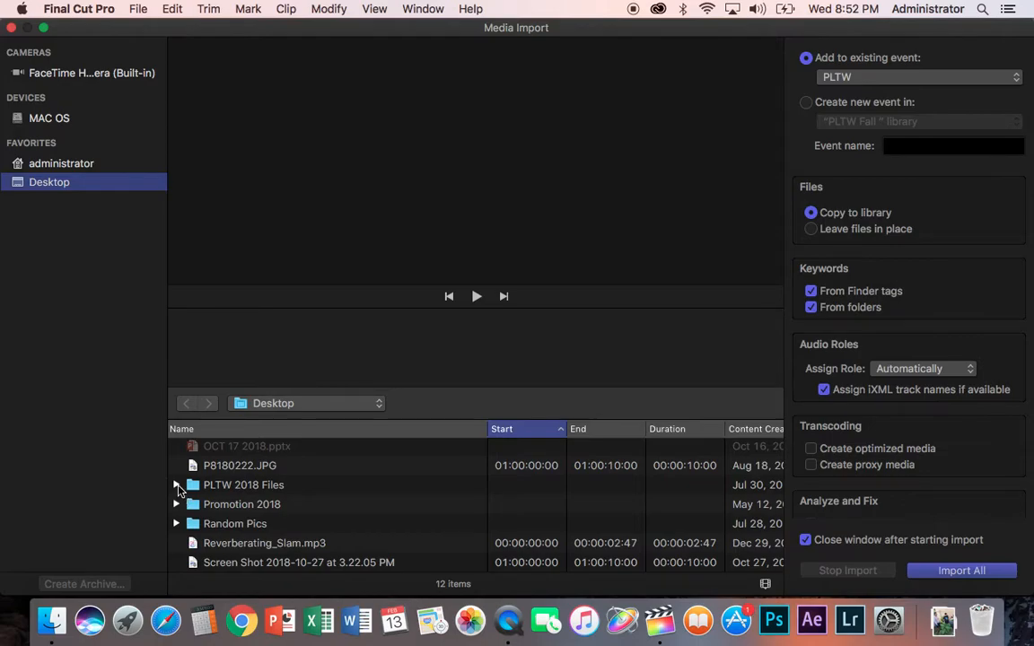
left_click(176, 486)
Step: Browse the contents of the expanded PLTW 2018 Files folder in the import list
scroll(307, 461, "down", 3)
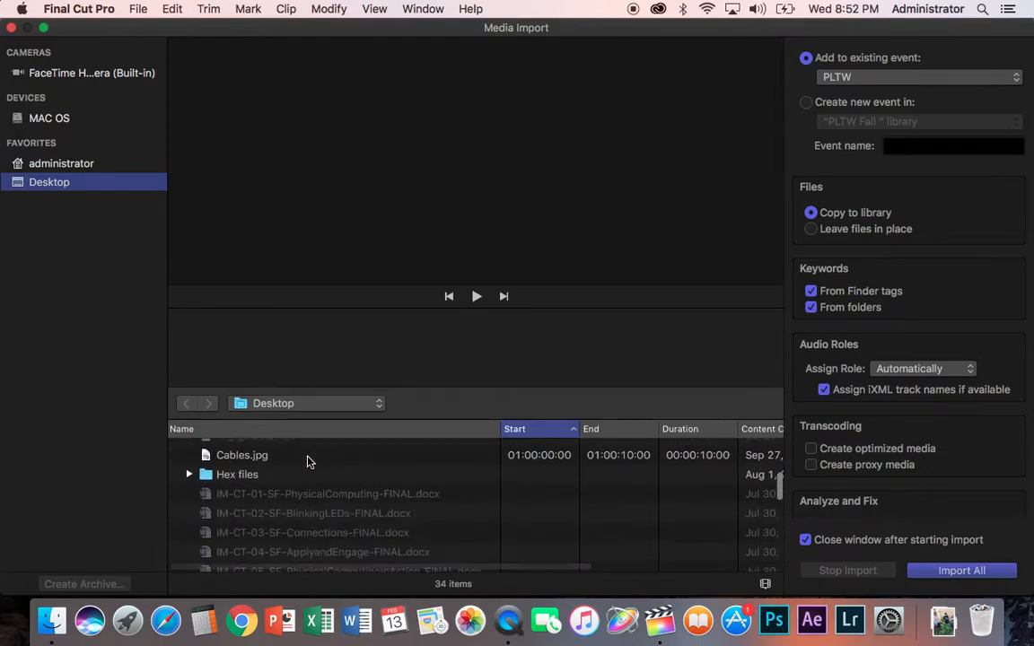
scroll(307, 461, "down", 1)
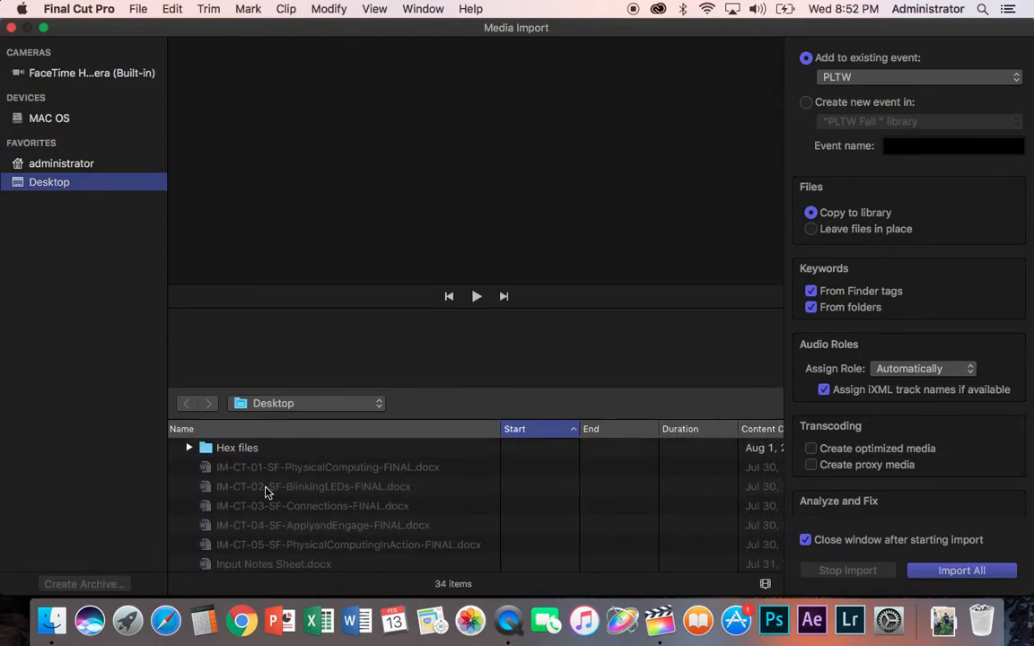
scroll(265, 492, "down", 5)
scroll(266, 491, "up", 5)
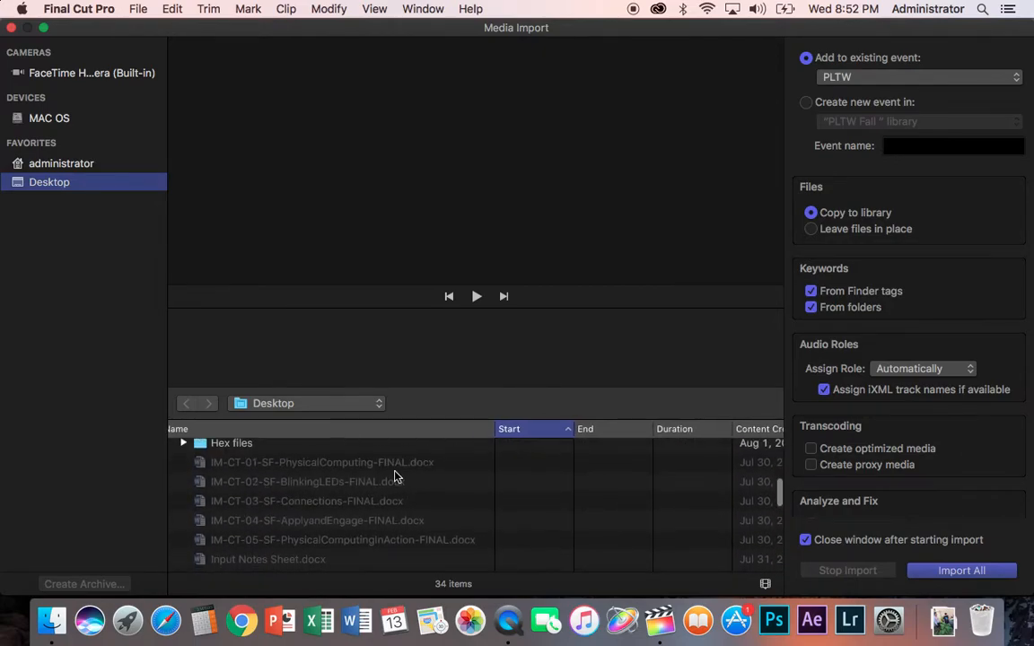
scroll(272, 489, "up", 2)
scroll(274, 491, "down", 1)
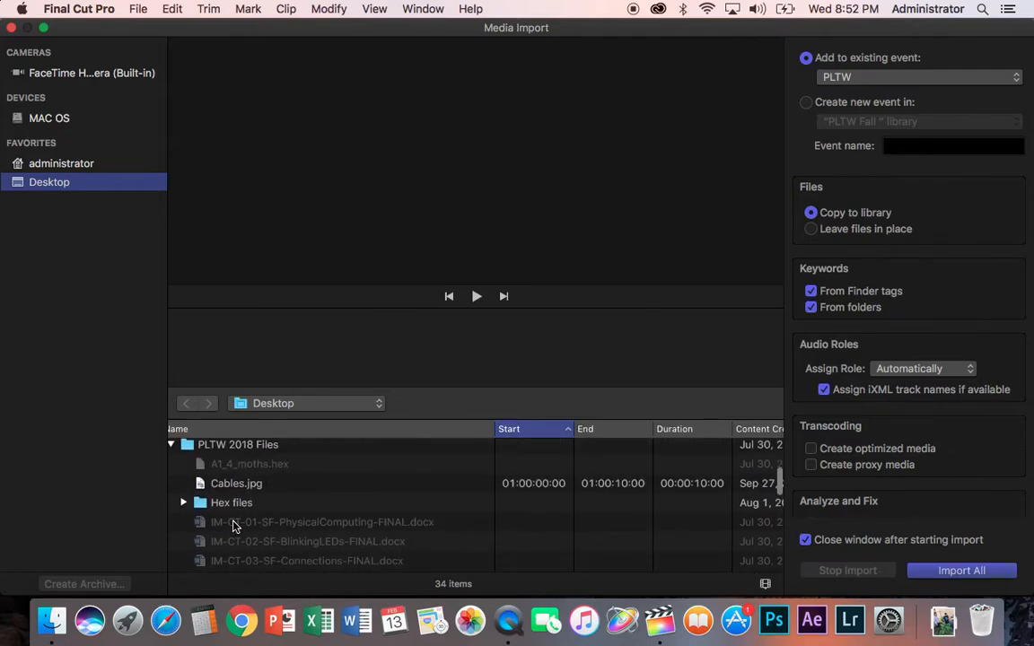
scroll(280, 533, "down", 3)
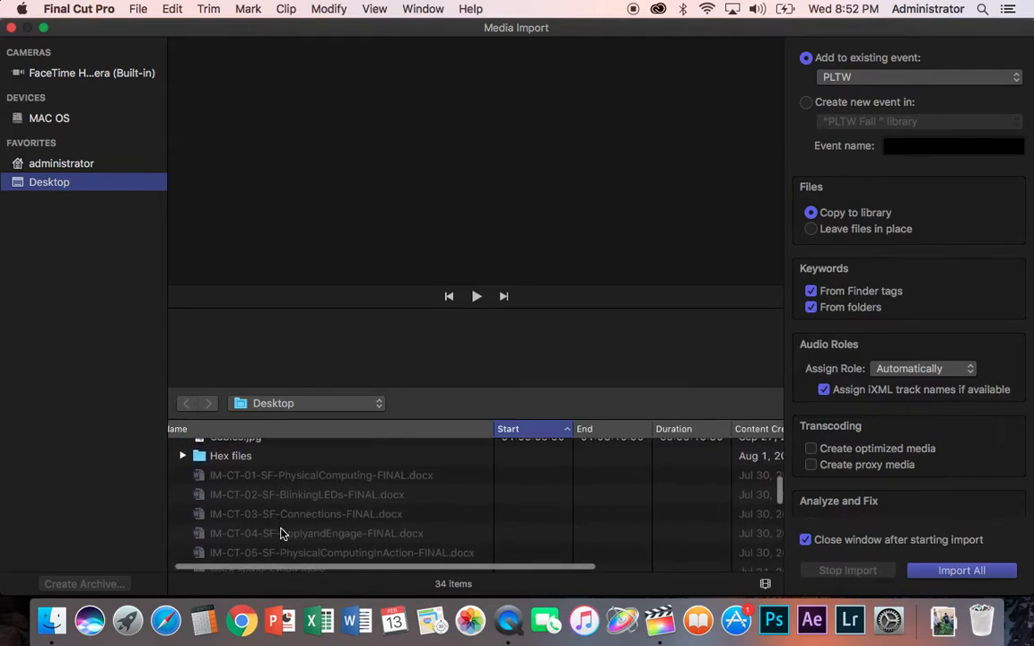
scroll(280, 533, "down", 2)
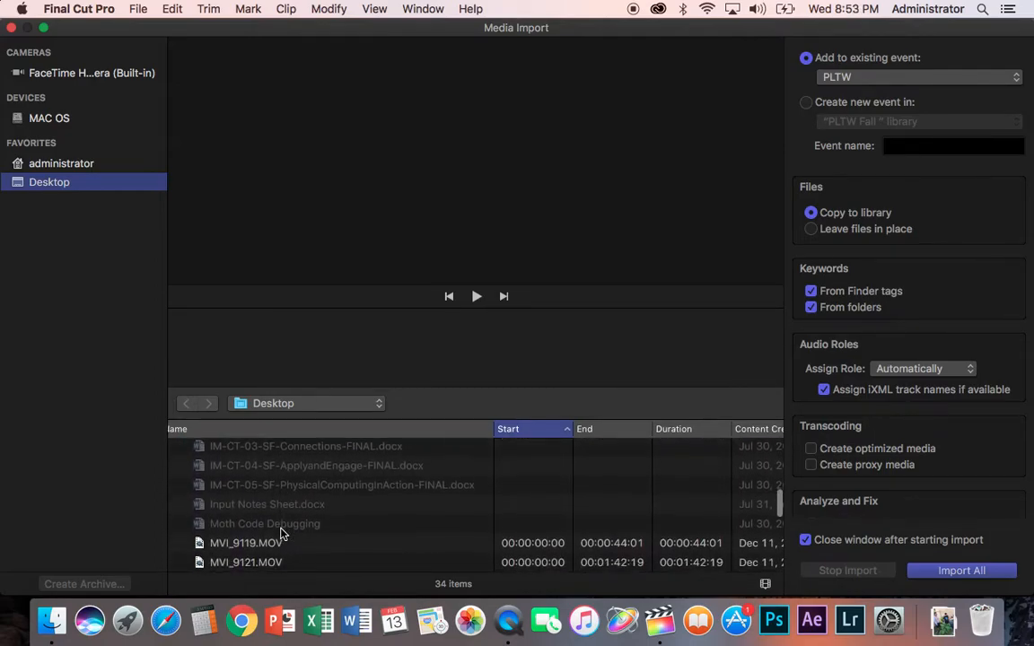
scroll(280, 533, "down", 3)
scroll(280, 533, "up", 6)
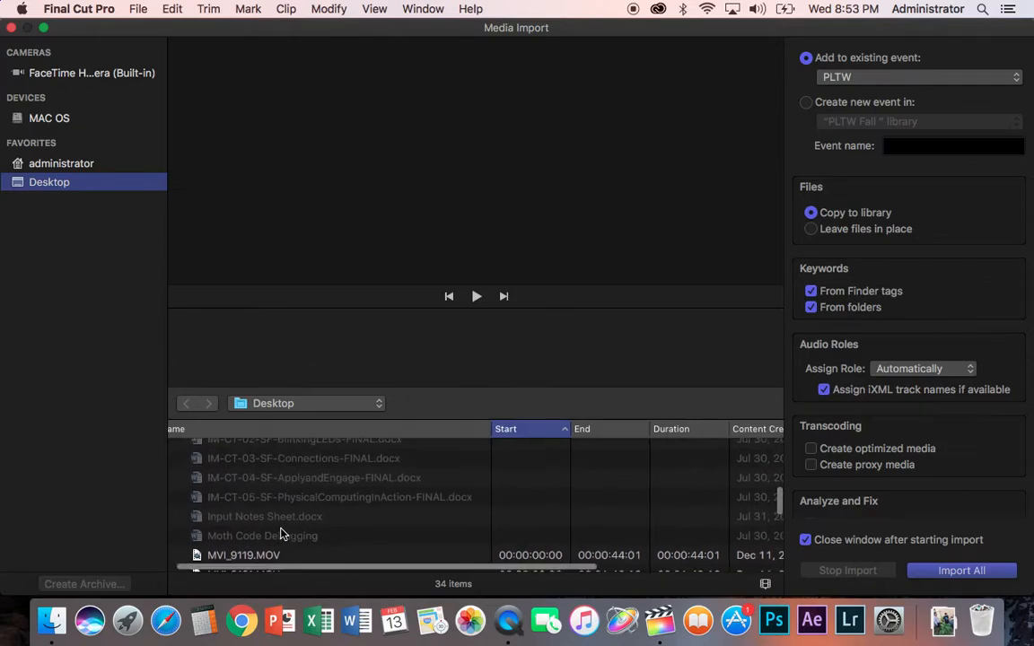
scroll(280, 533, "down", 5)
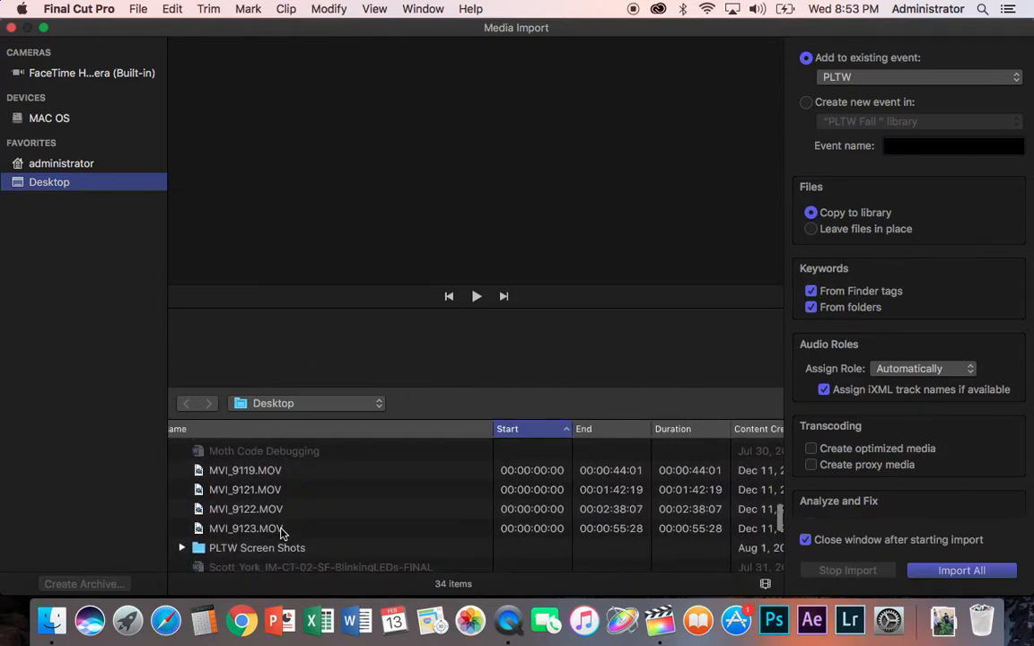
Step: Select the four clips MVI_9119 through MVI_9123 and import them into the existing PLTW event
left_click(278, 479)
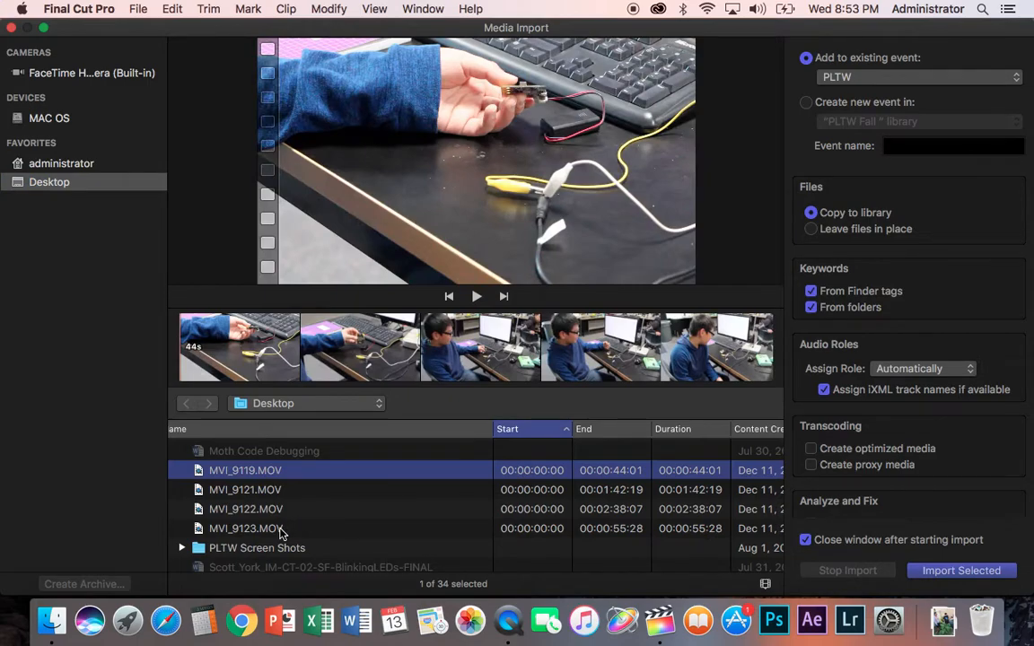
left_click(281, 530, "shift")
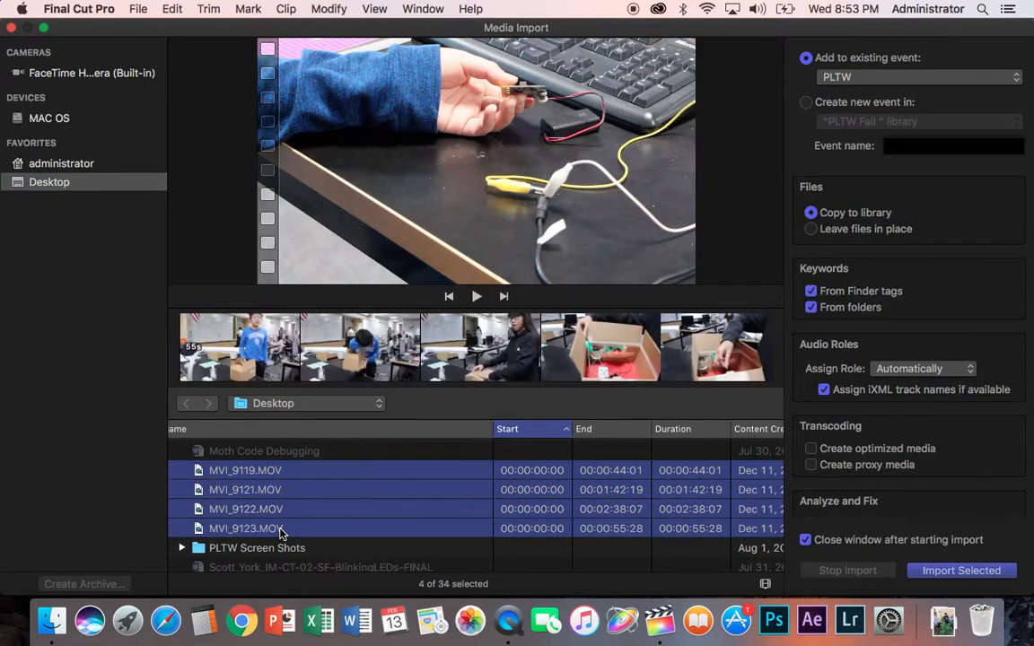
left_click(278, 472)
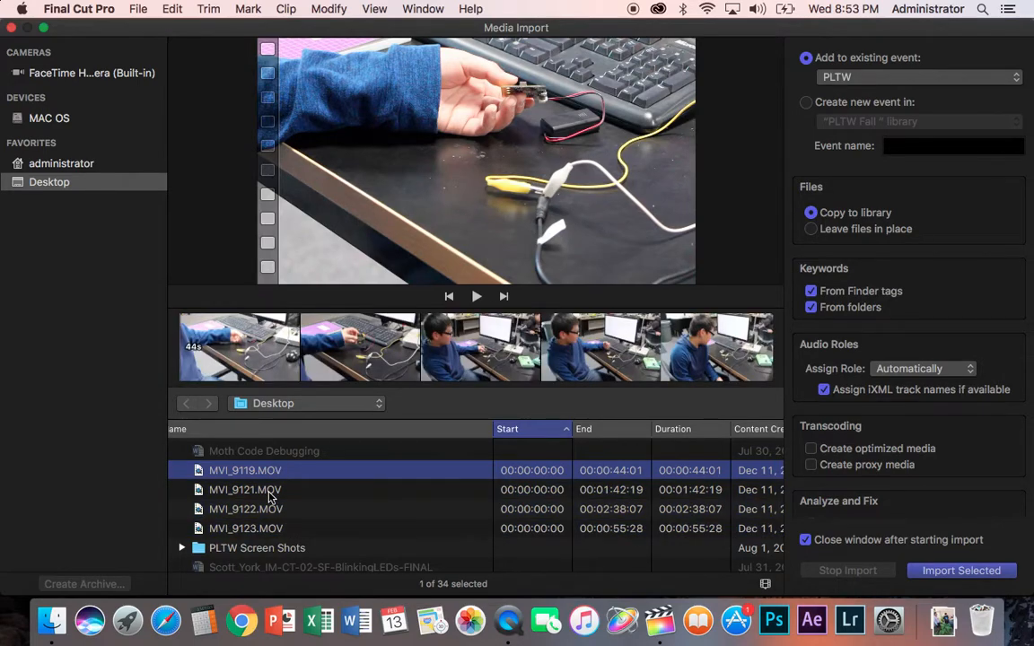
left_click(272, 491)
left_click(274, 471)
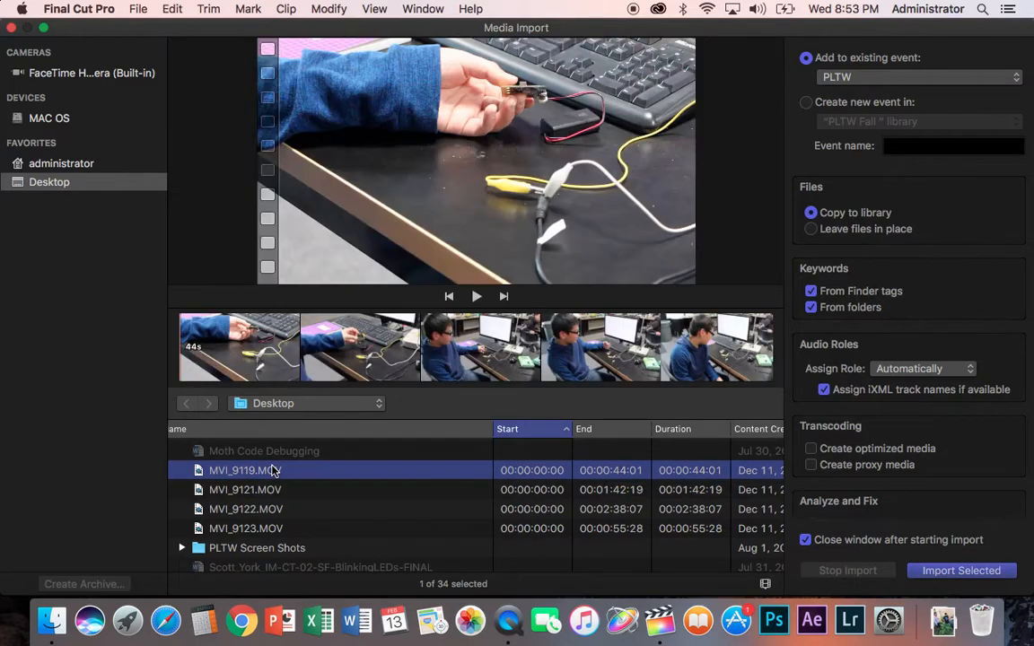
left_click(266, 534, "shift")
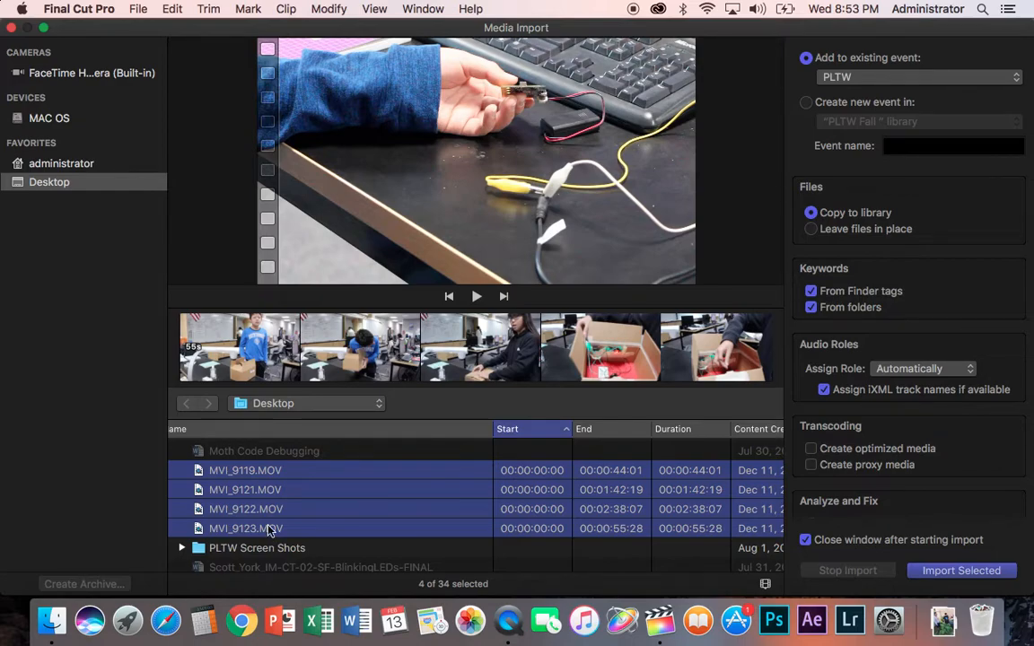
left_click(287, 477)
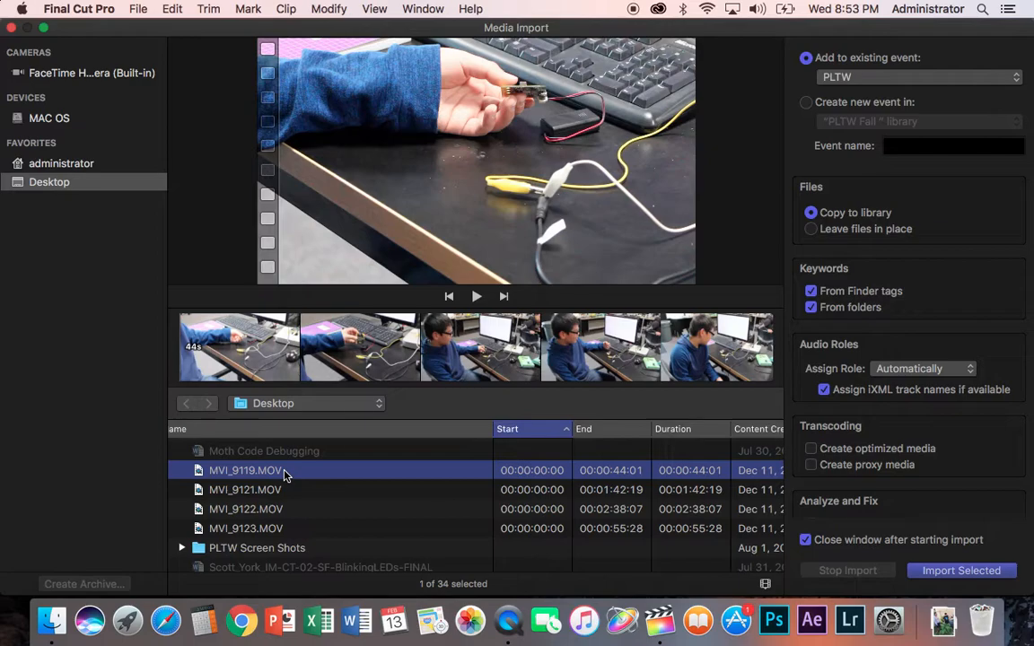
left_click(282, 532, "shift")
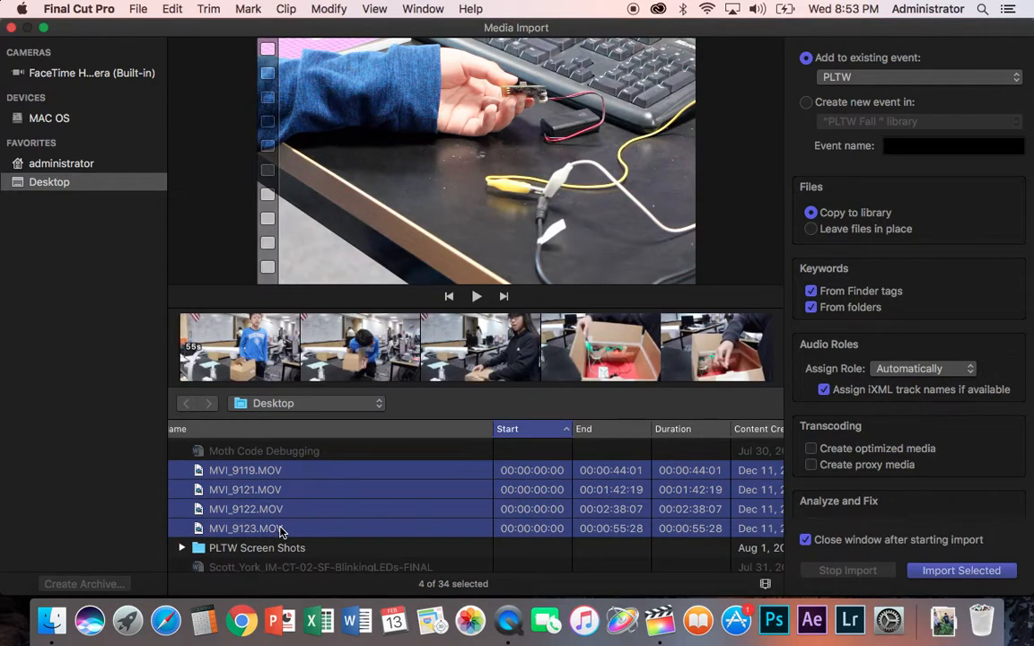
left_click(975, 573)
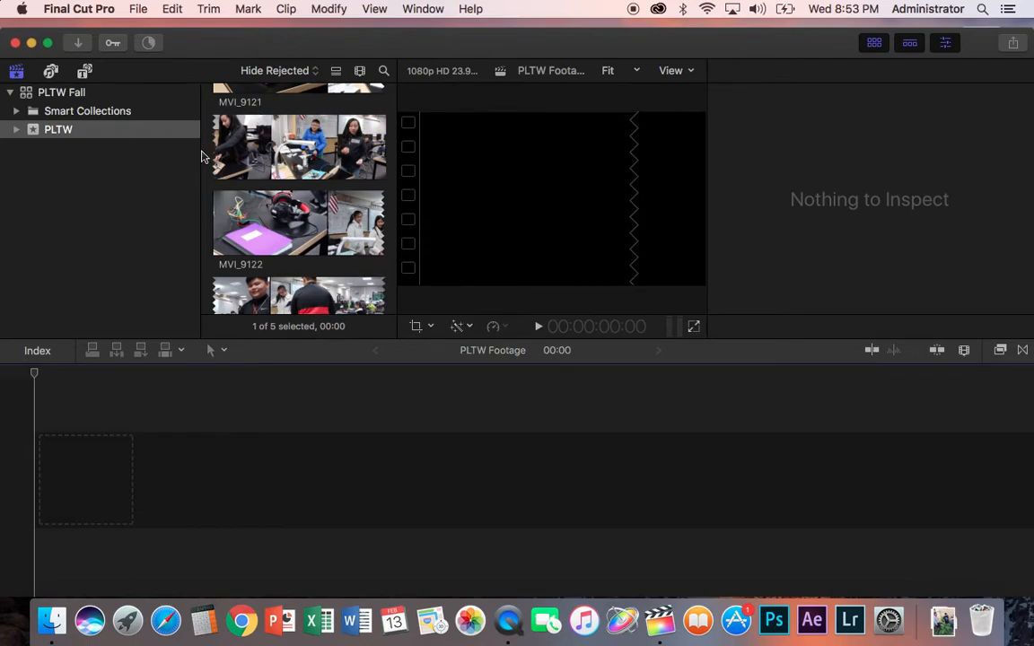
Step: Narrow the Libraries sidebar and set the browser's clip filter to All Clips
left_click_drag(202, 158, 153, 161)
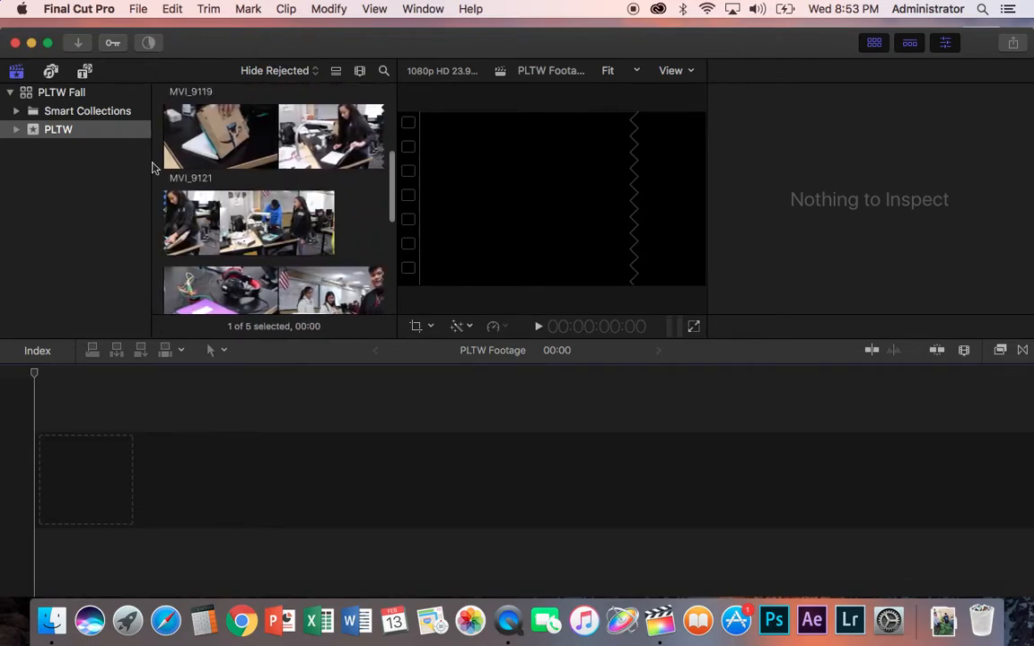
left_click(316, 75)
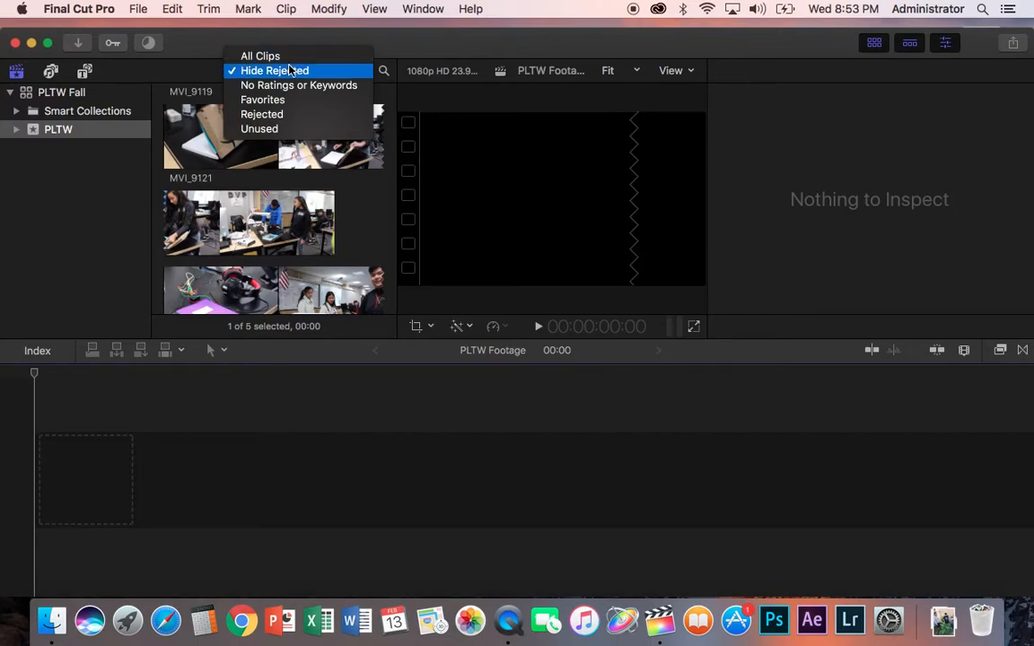
left_click(289, 58)
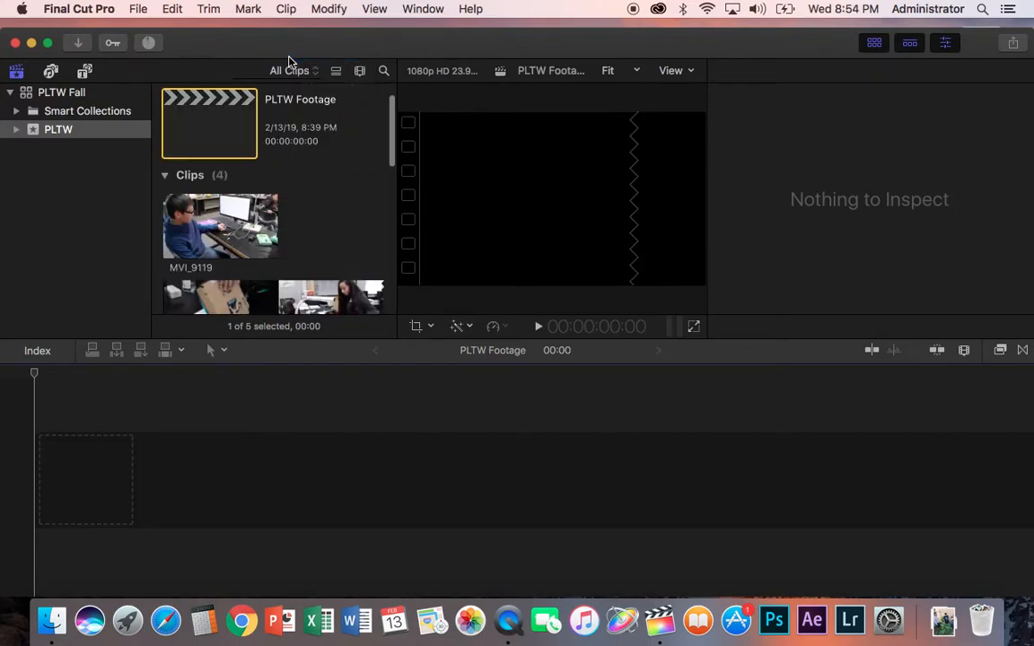
Step: Review the imported clips in the browser and reopen the clip filter options
scroll(341, 183, "down", 5)
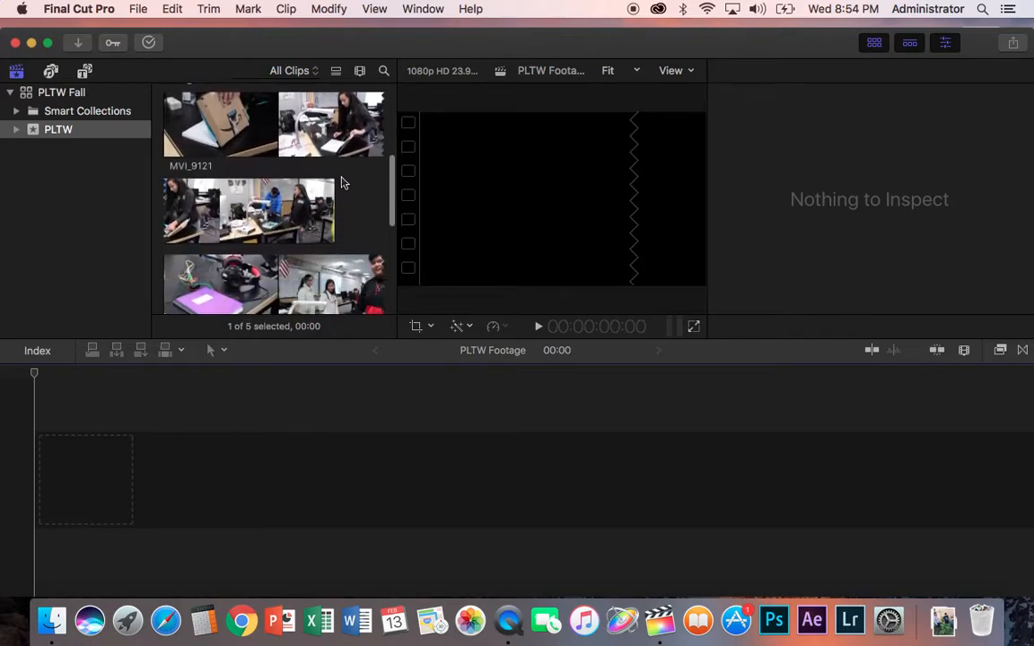
scroll(341, 183, "up", 8)
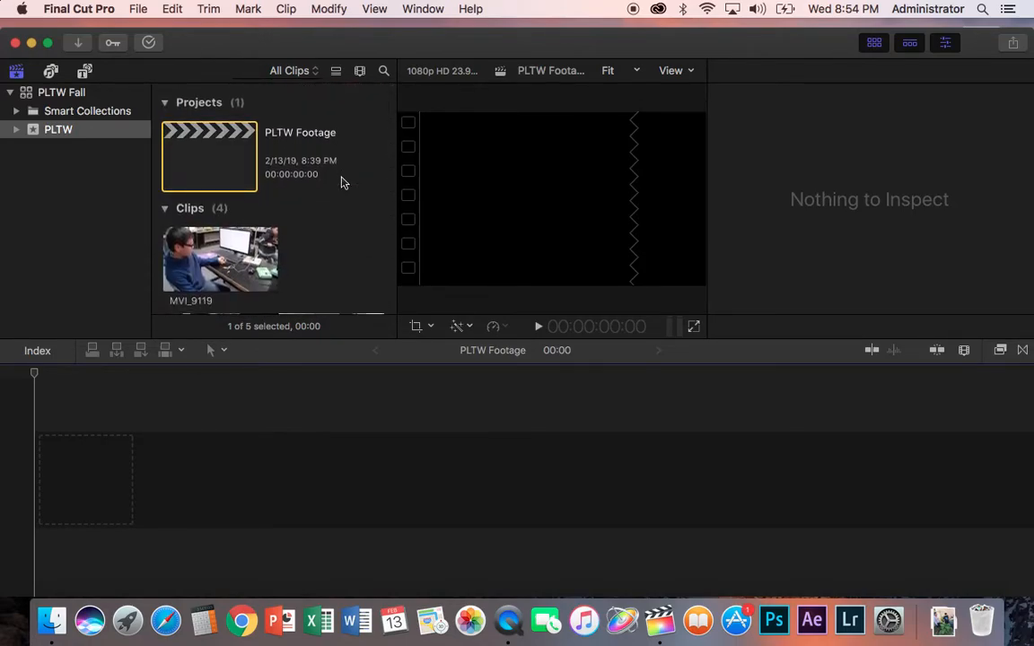
left_click(319, 72)
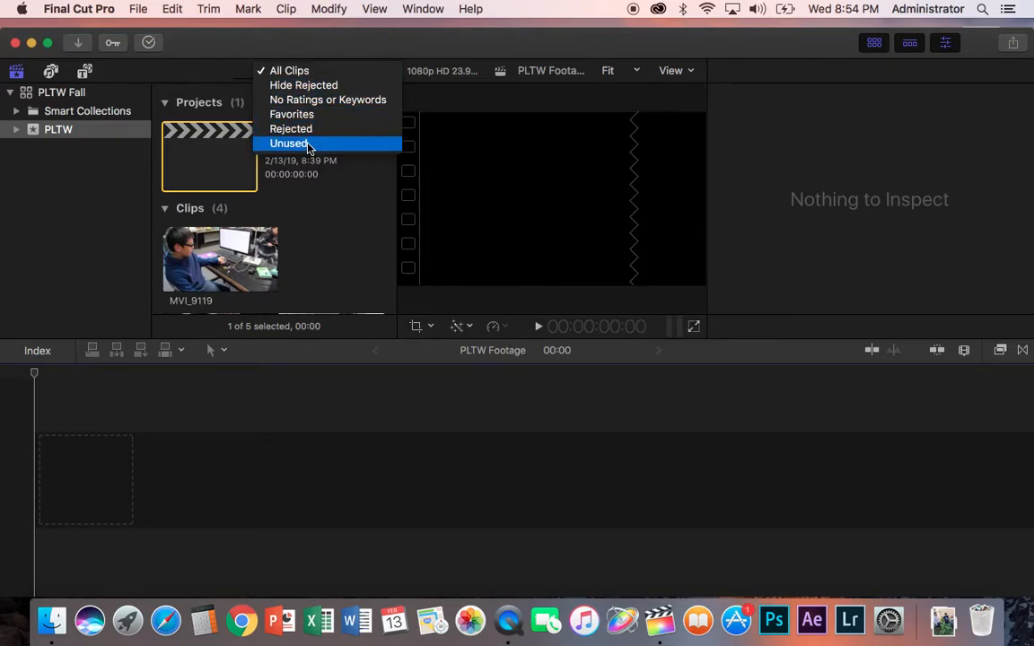
left_click(308, 77)
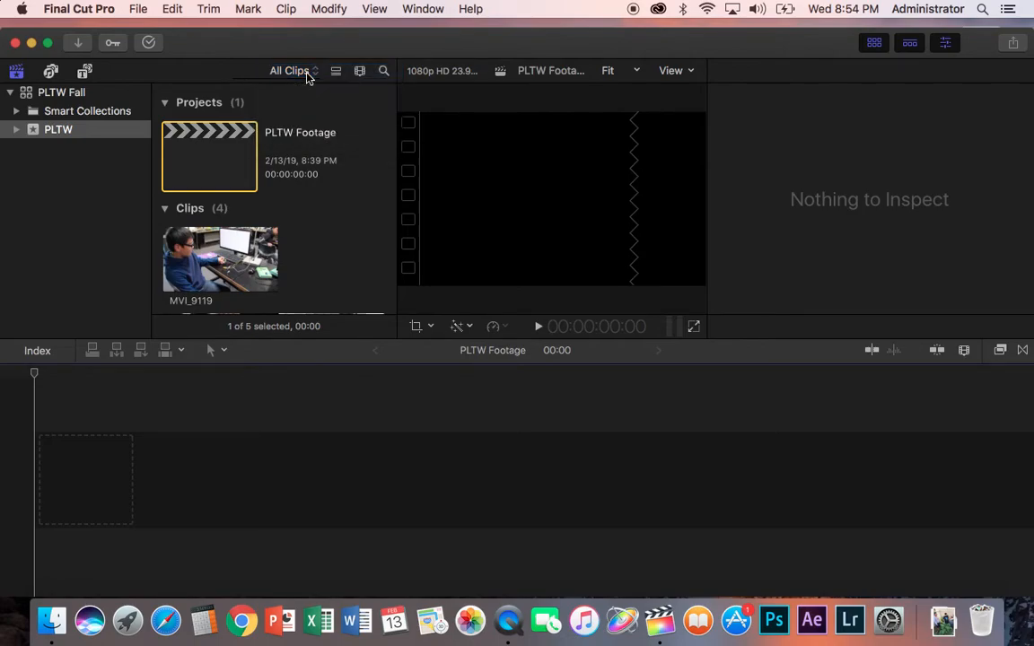
Step: Hide the Libraries sidebar, scroll the clips, and show the sidebar again
left_click(17, 74)
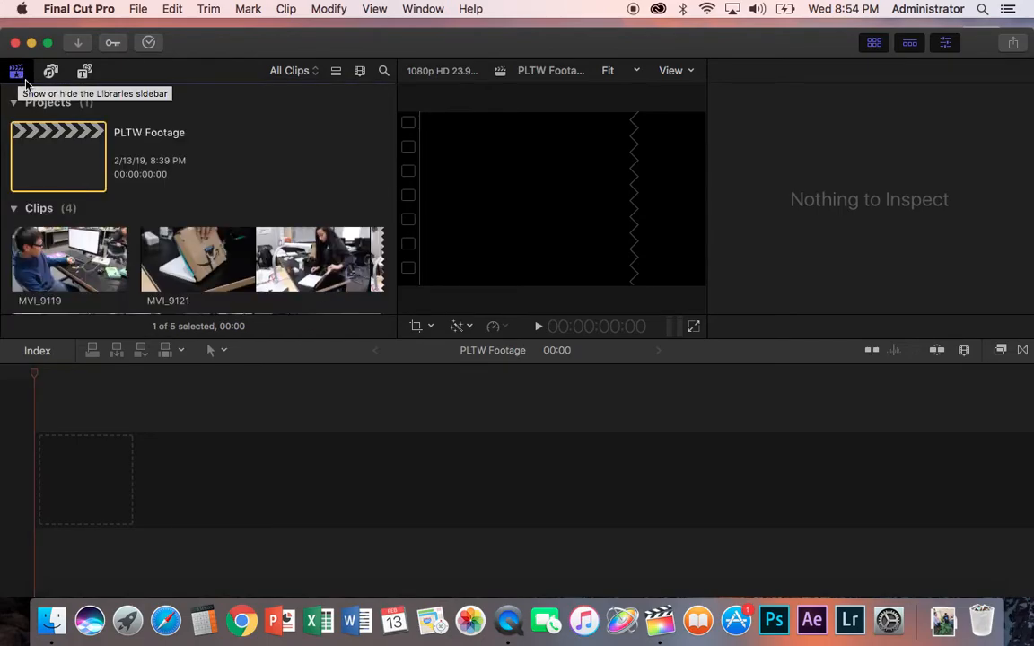
scroll(342, 159, "down", 10)
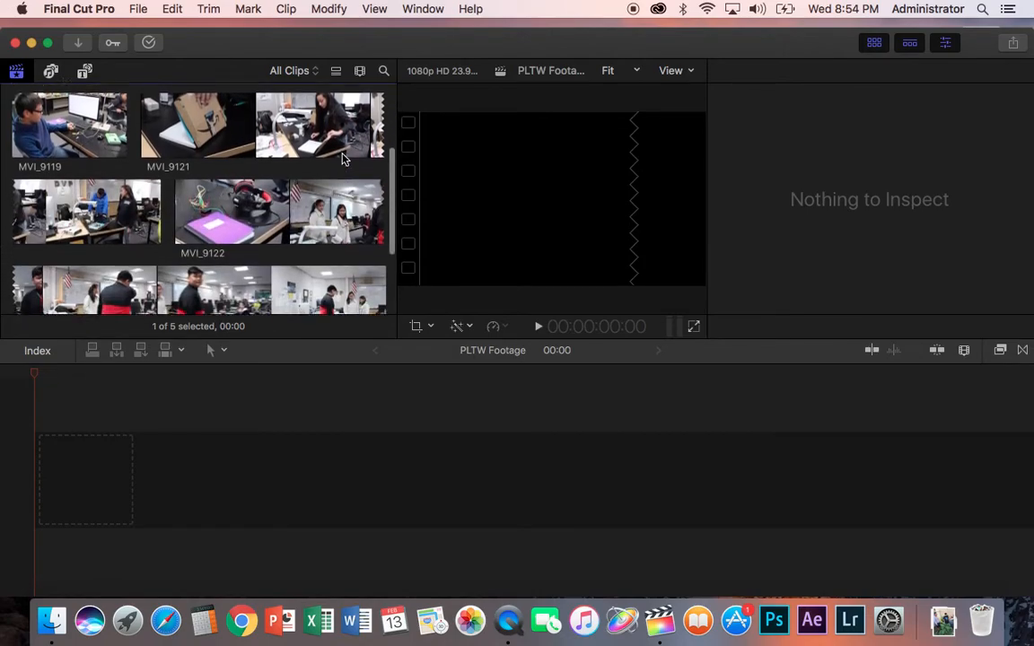
scroll(342, 159, "up", 10)
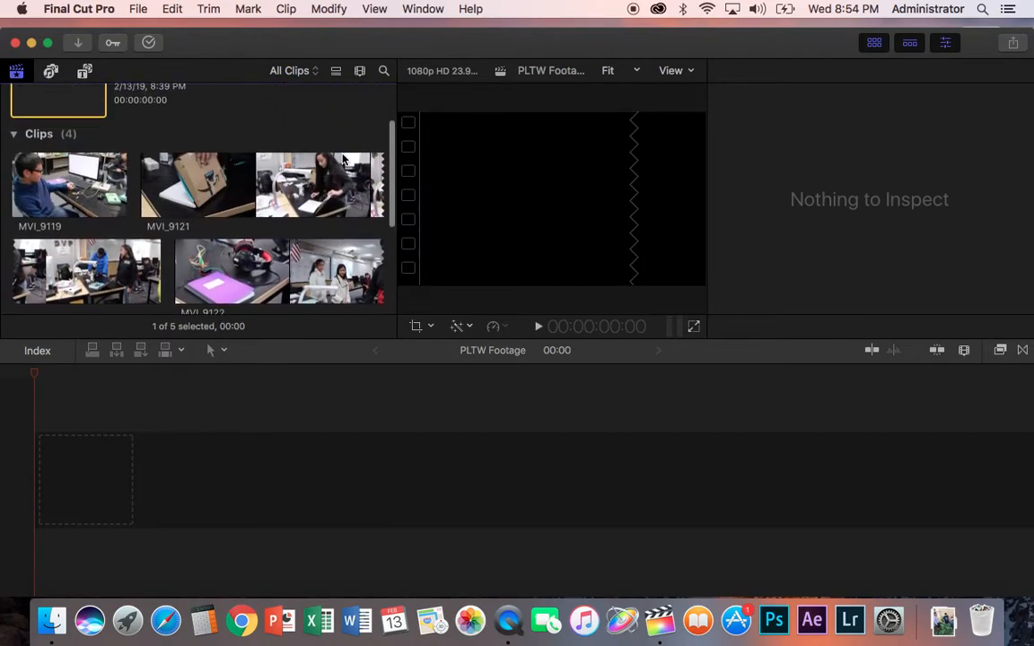
left_click(19, 73)
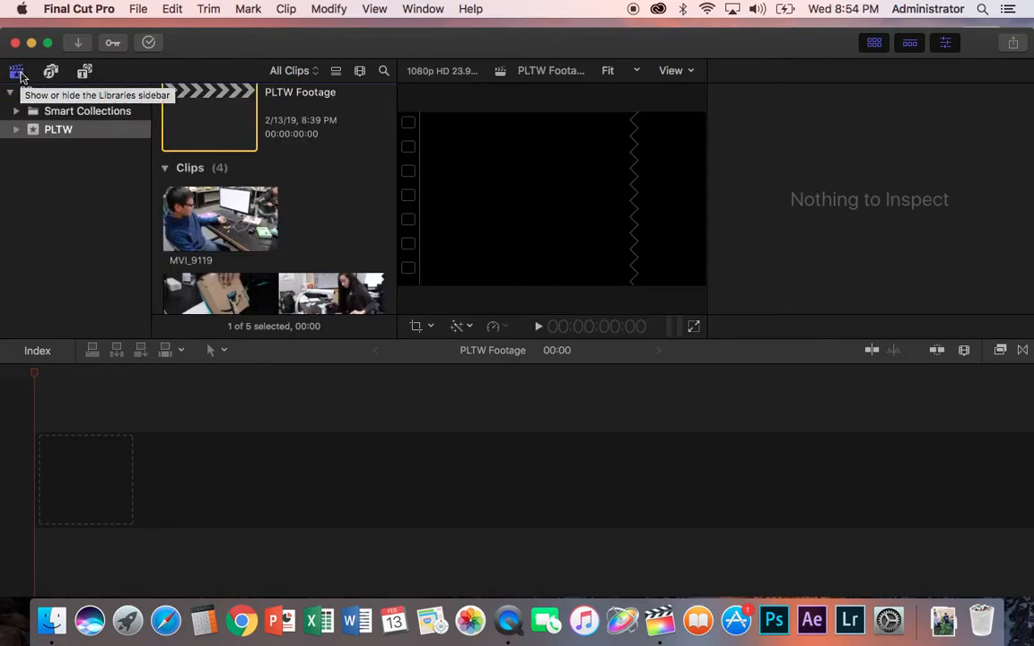
Step: Narrow the Libraries sidebar further to widen the clip browser
left_click_drag(397, 135, 442, 135)
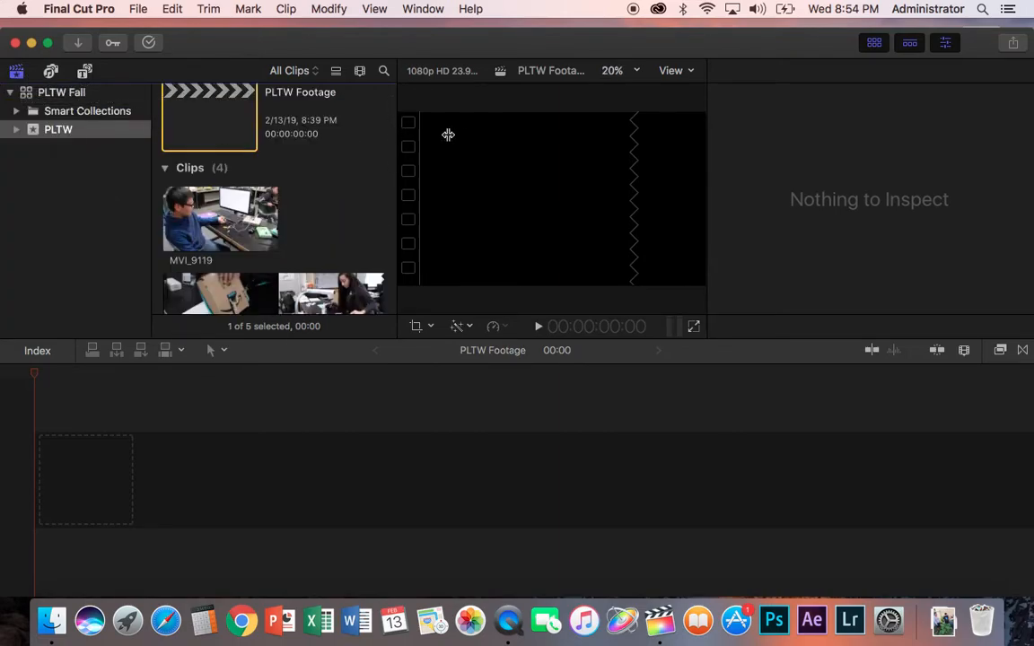
left_click_drag(151, 154, 115, 155)
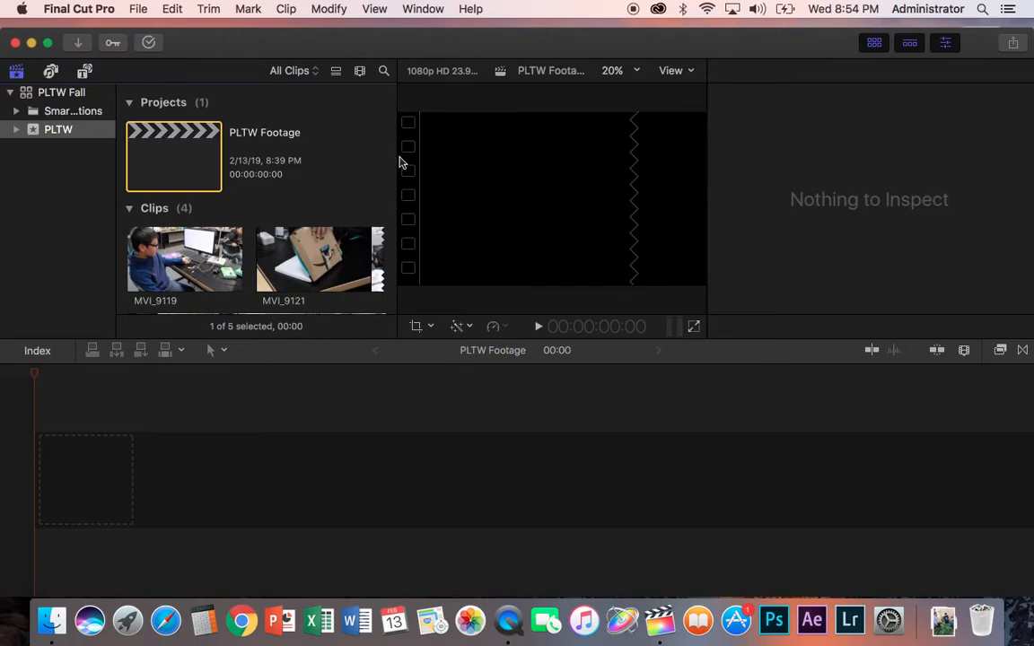
scroll(287, 195, "down", 5)
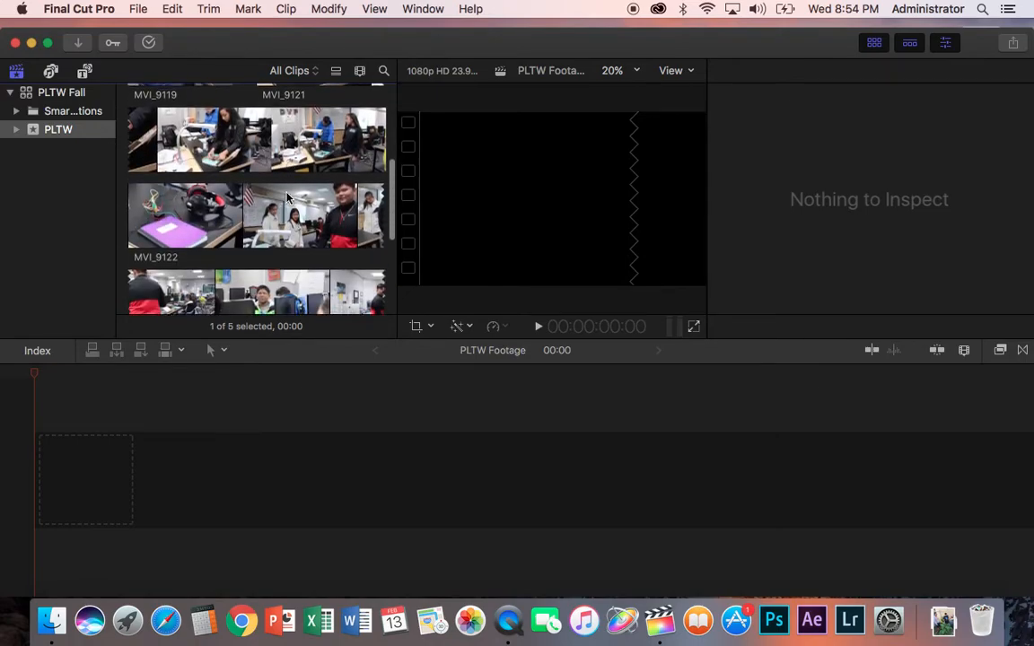
scroll(288, 196, "up", 5)
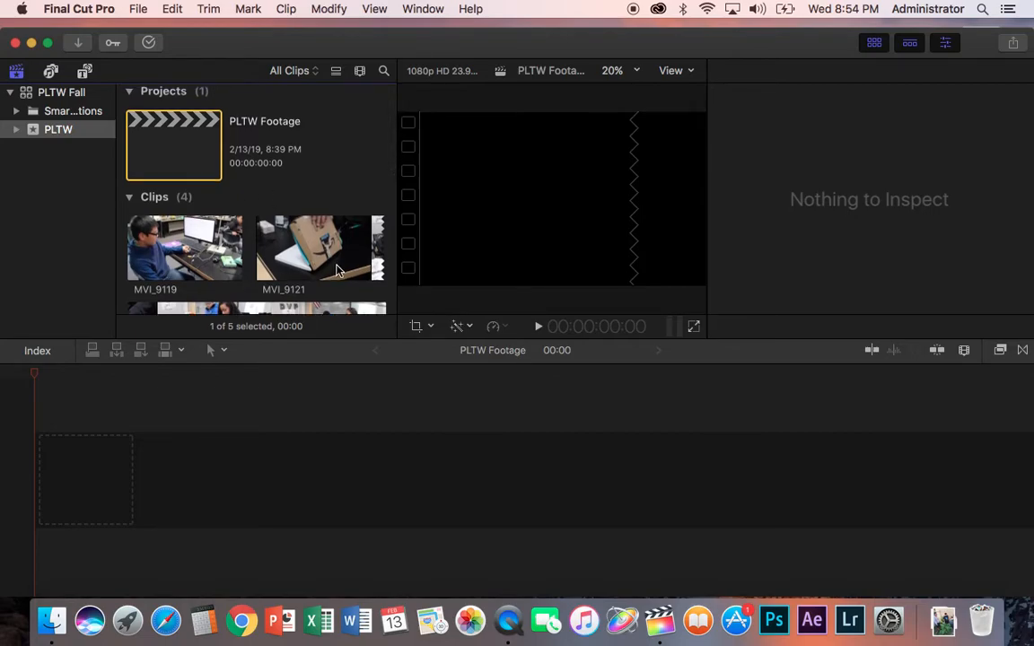
scroll(338, 271, "down", 3)
scroll(338, 271, "up", 3)
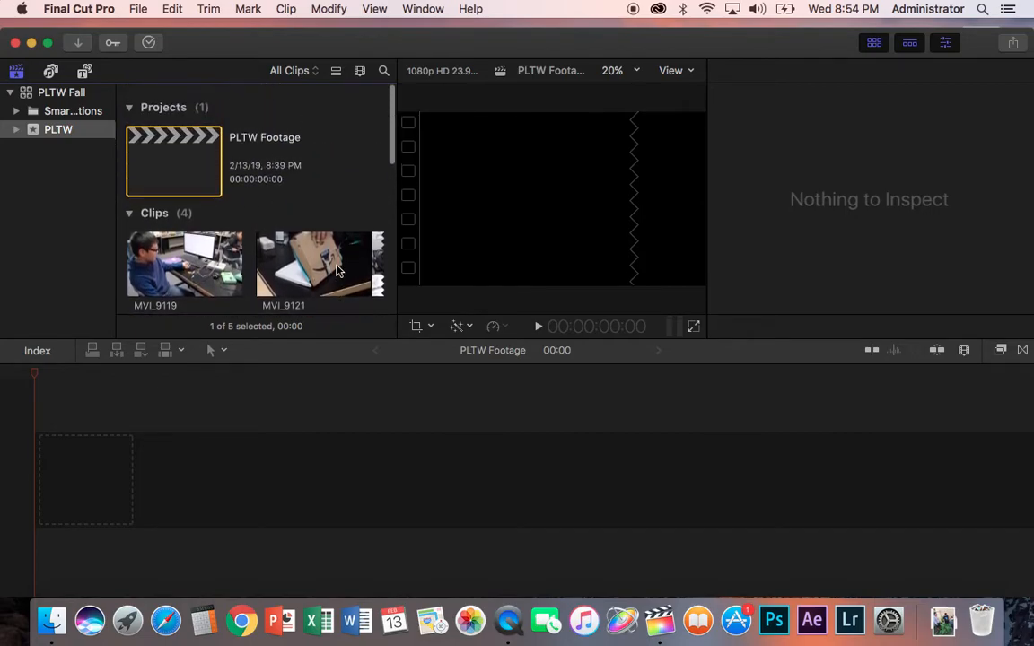
Step: Add clip MVI_9119 to the PLTW Footage project timeline
left_click(217, 240)
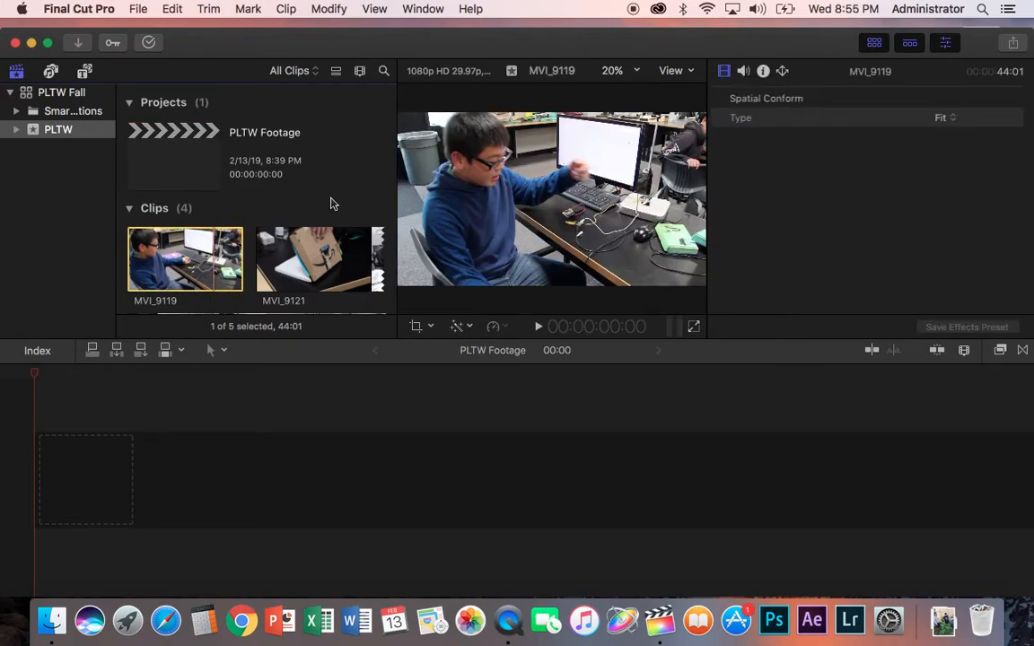
scroll(333, 238, "down", 3)
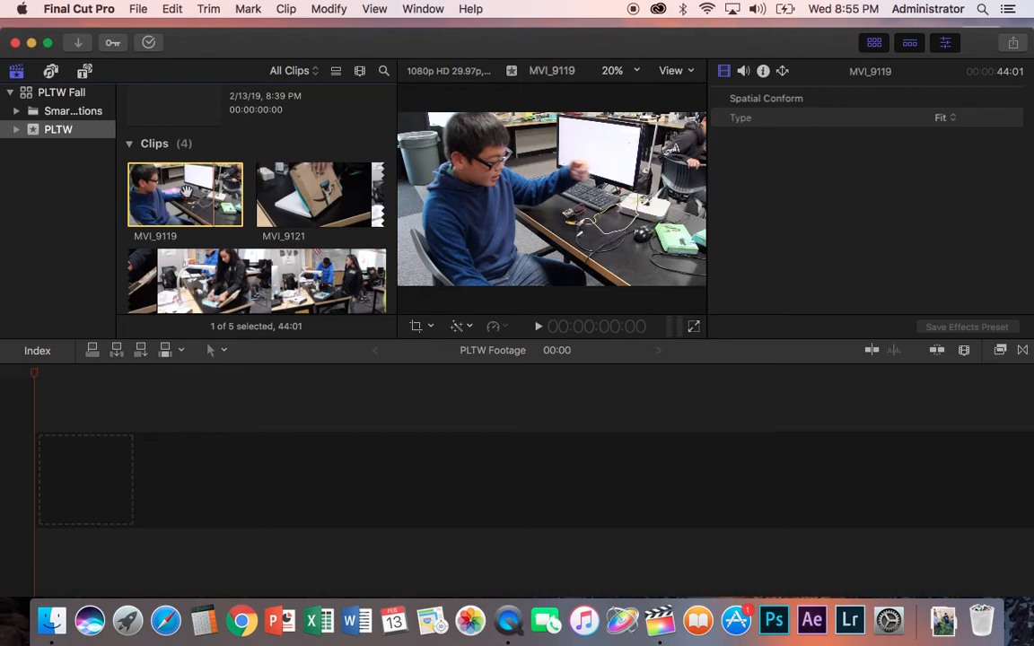
left_click_drag(171, 178, 91, 490)
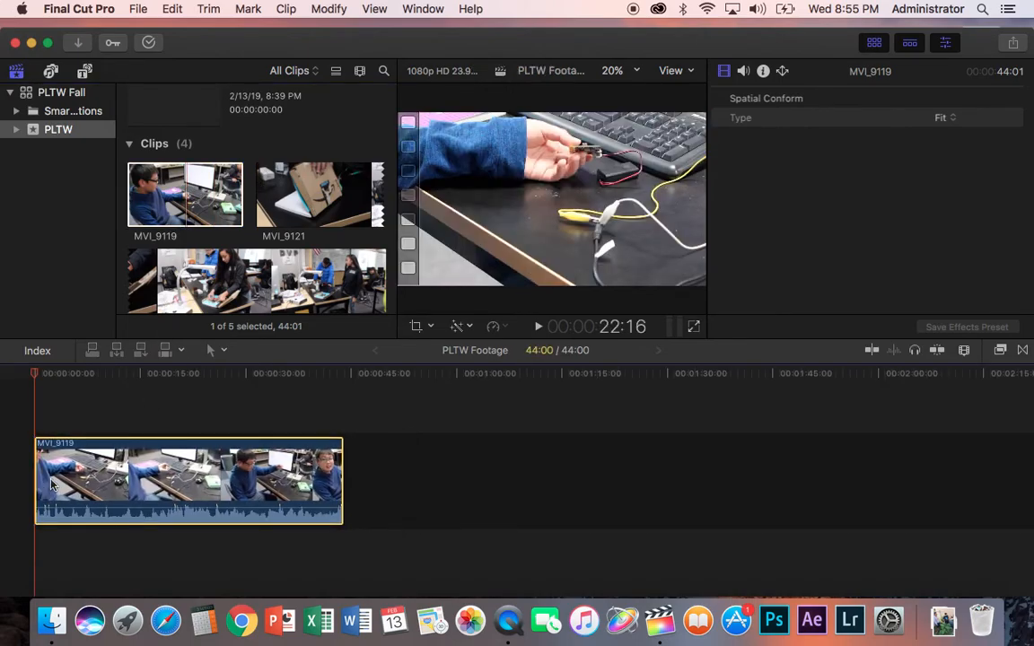
Step: Add clip MVI_9121 to the PLTW Footage timeline right after MVI_9119
left_click(330, 209)
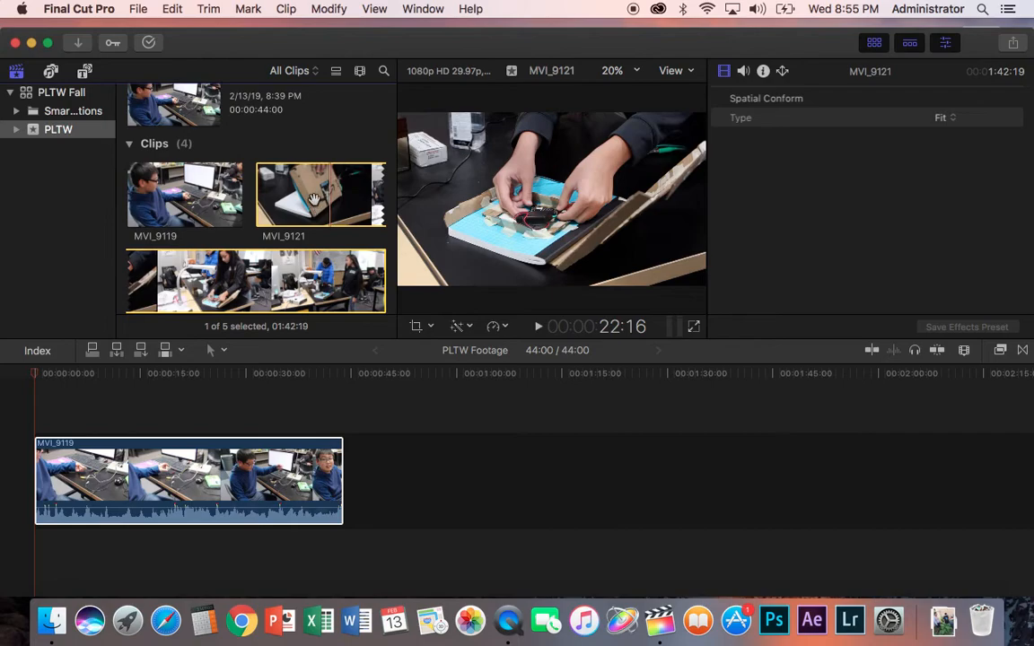
left_click_drag(283, 180, 422, 479)
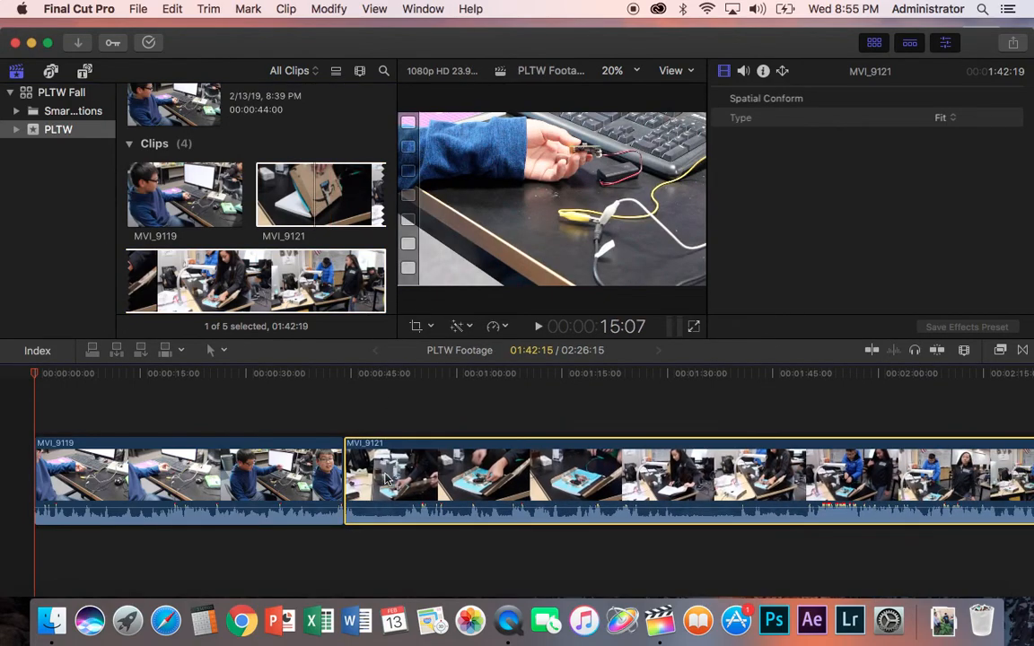
scroll(388, 479, "right", 5)
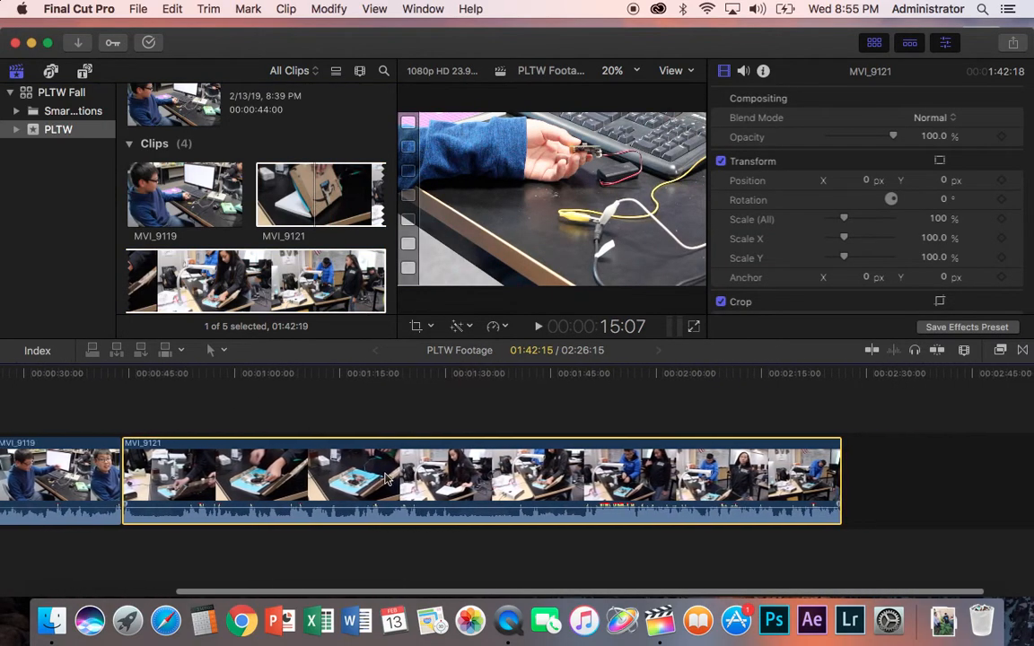
Step: Add clip MVI_9122 to the end of the PLTW Footage timeline after MVI_9121
scroll(266, 206, "down", 5)
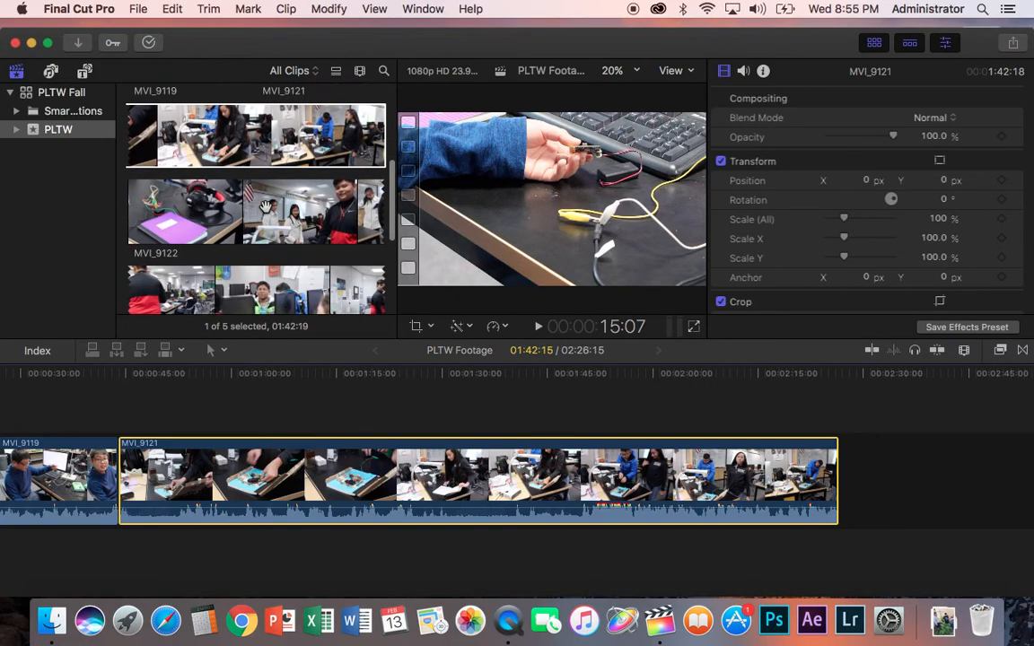
left_click(201, 227)
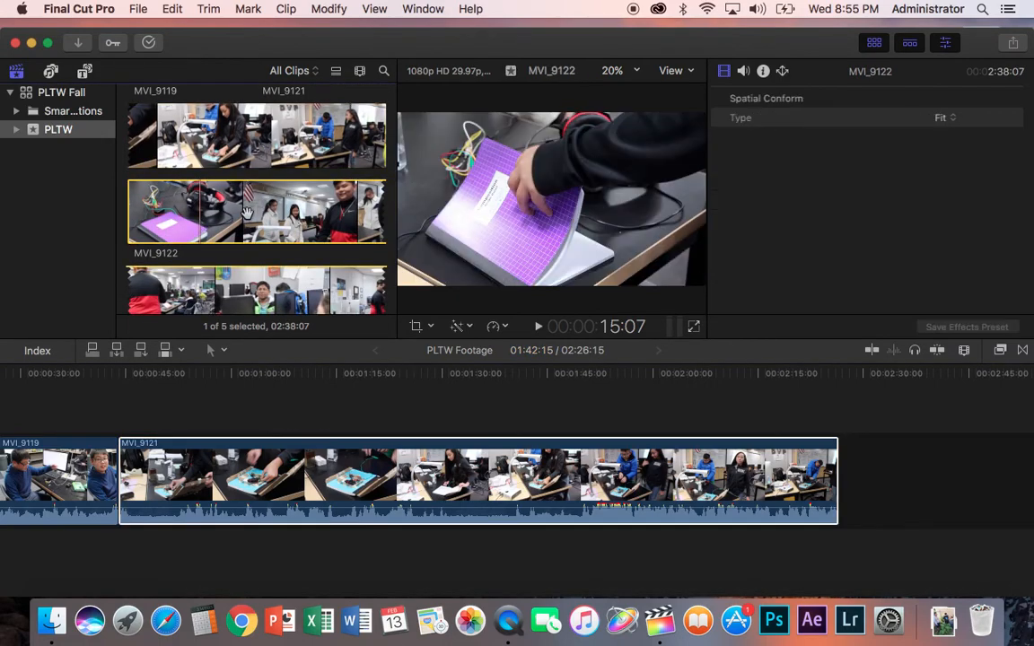
left_click_drag(247, 214, 869, 492)
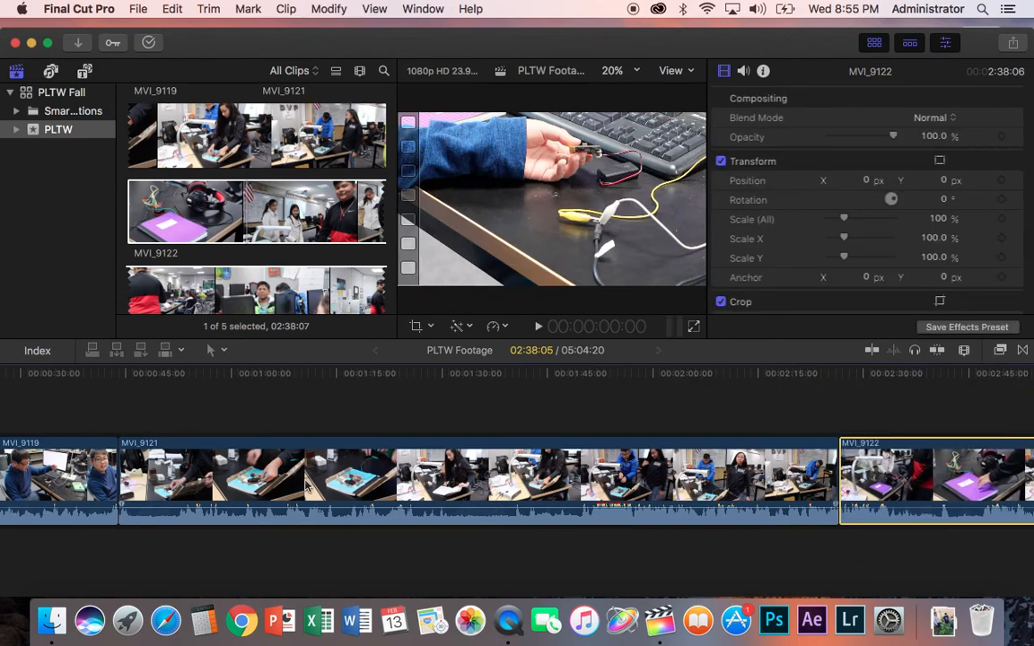
scroll(305, 485, "right", 10)
scroll(305, 485, "left", 15)
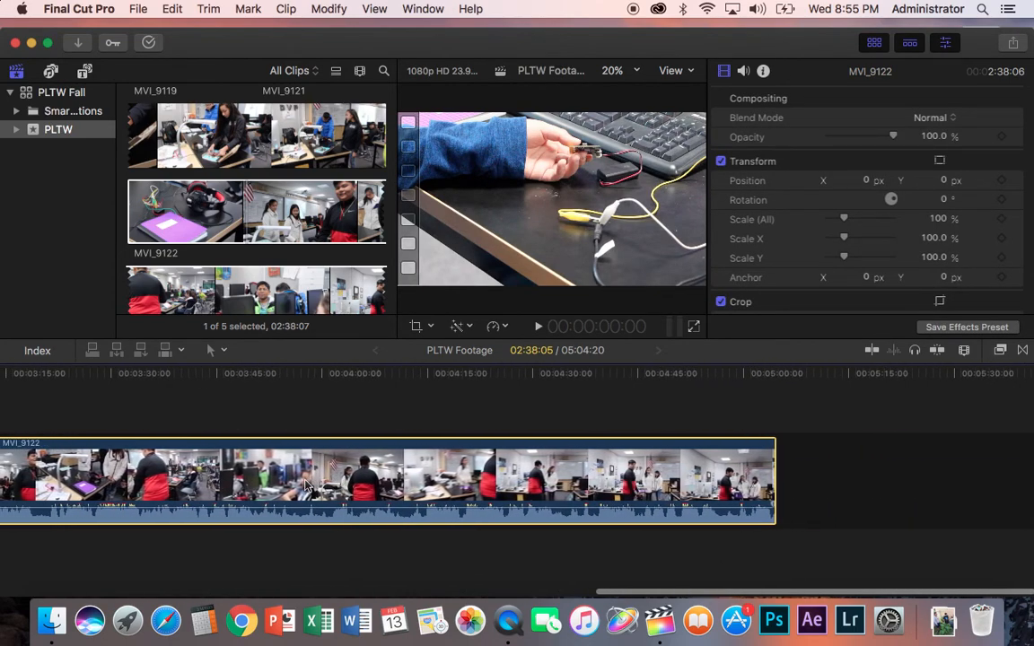